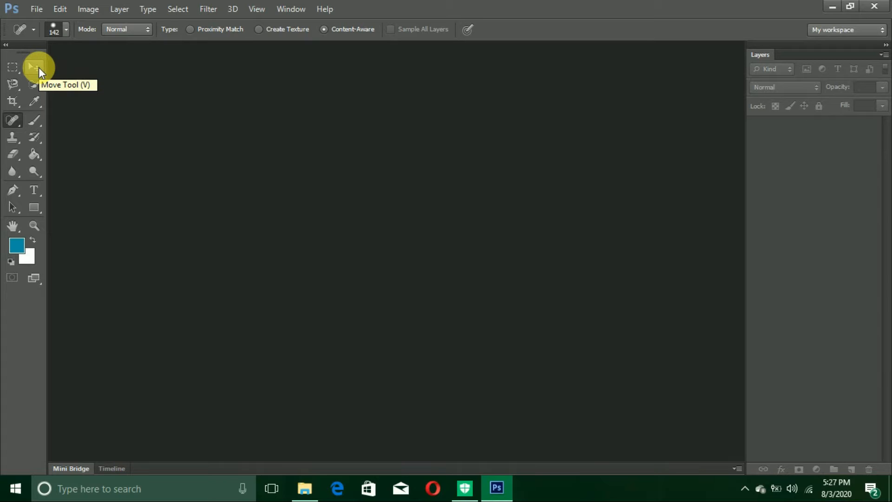
right_click(10, 124)
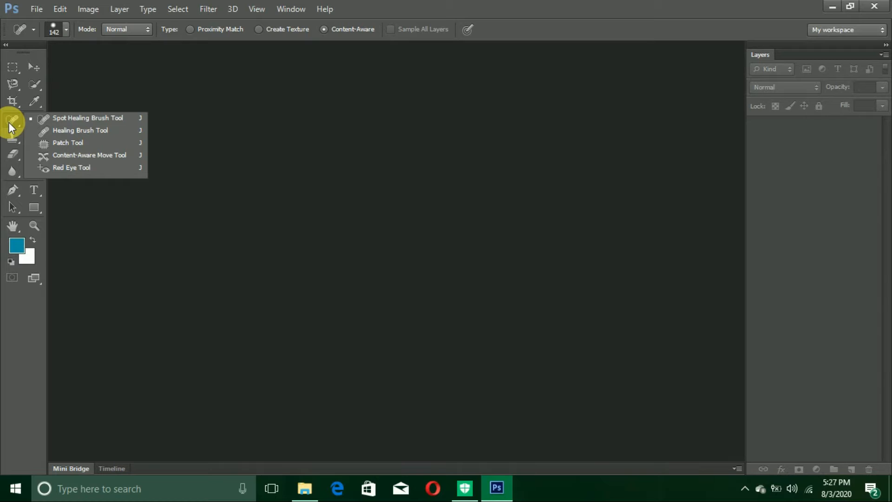
click(10, 123)
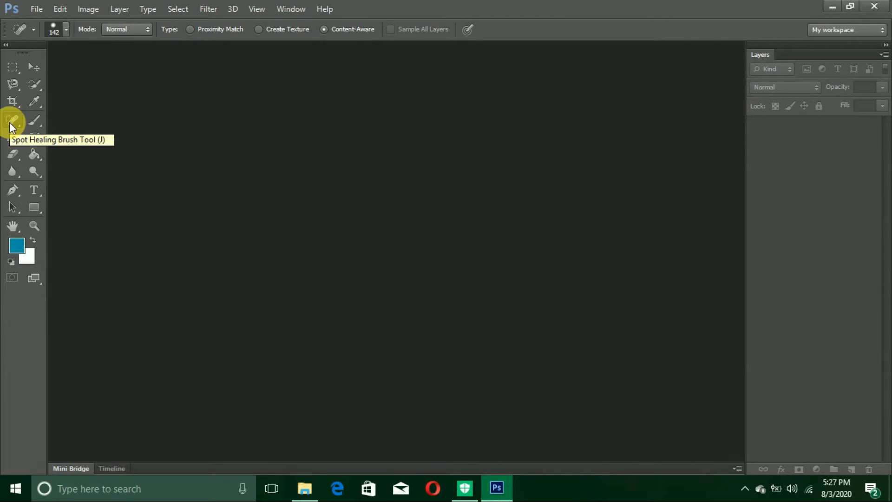
right_click(23, 121)
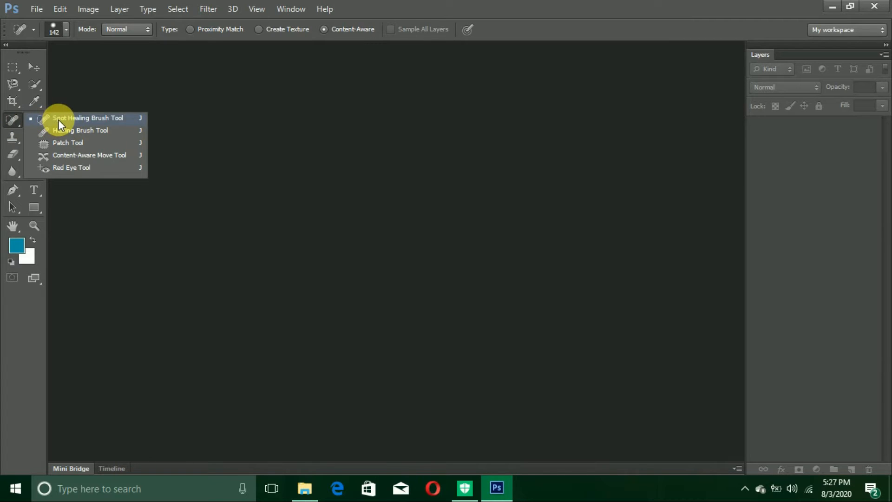
click(11, 124)
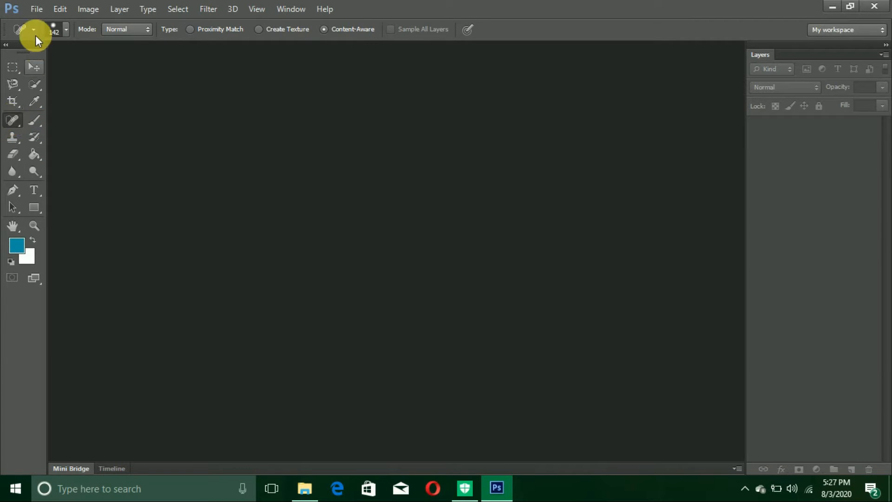
Open the portrait image young-woman-with-freckles-on-face-3763155.jpg from the Downloads folder.
click(36, 9)
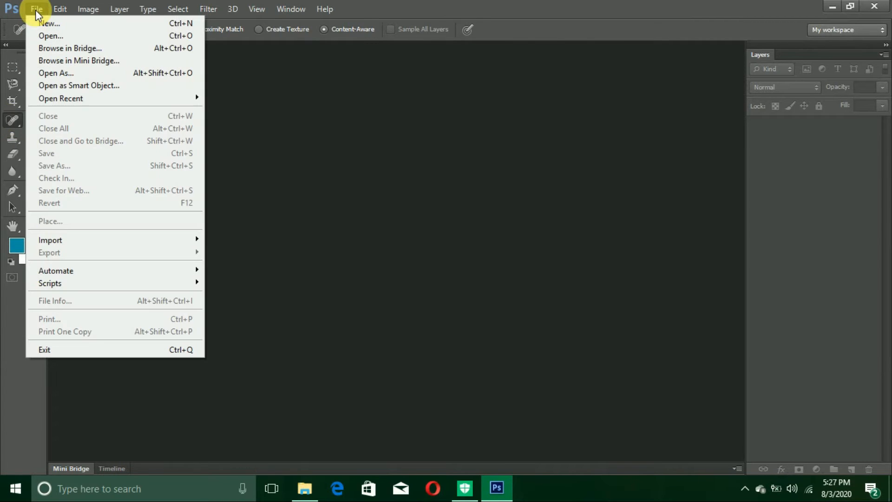
click(49, 39)
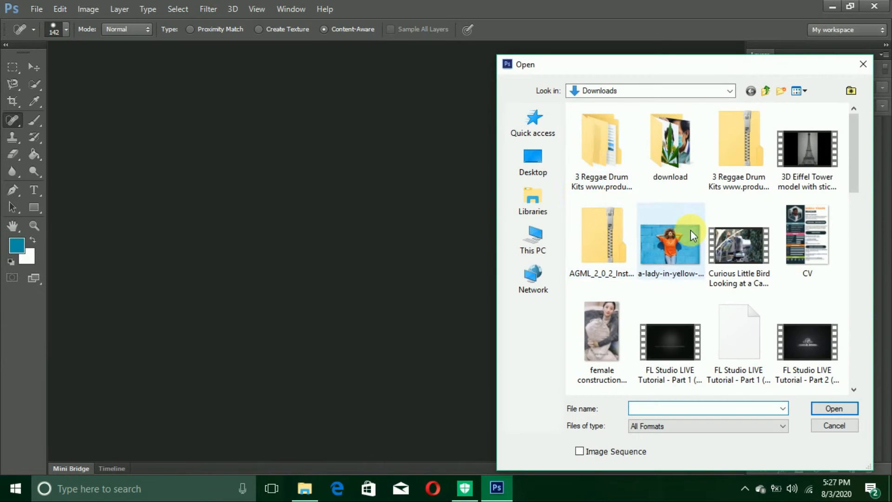
scroll(690, 230, down, 10)
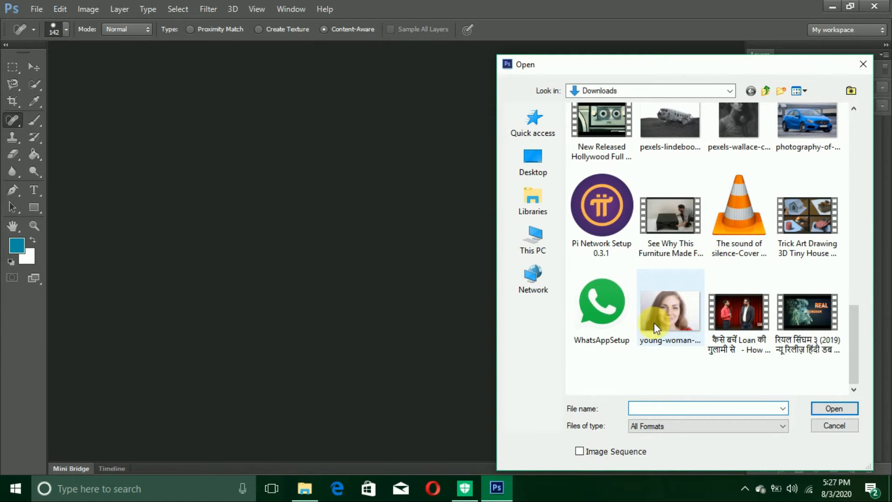
click(654, 322)
click(819, 411)
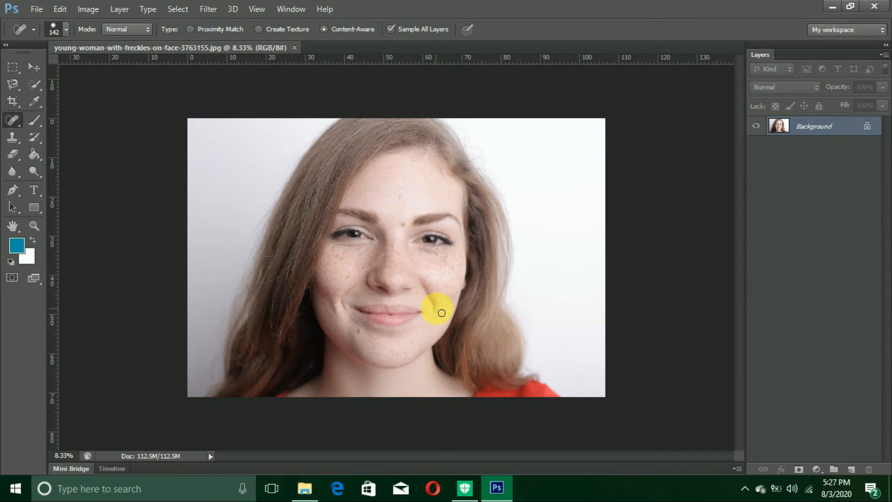
Try removing the mole between the eyebrows with the Spot Healing Brush Tool at size 142 in Content-Aware mode, comparing before and after.
key(ctrl+plus)
key(ctrl+plus)
key(ctrl+plus)
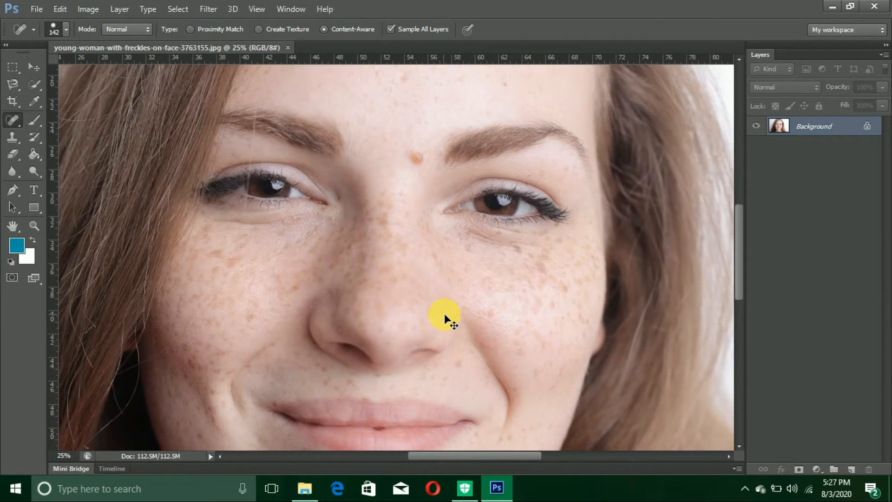
key(ctrl+plus)
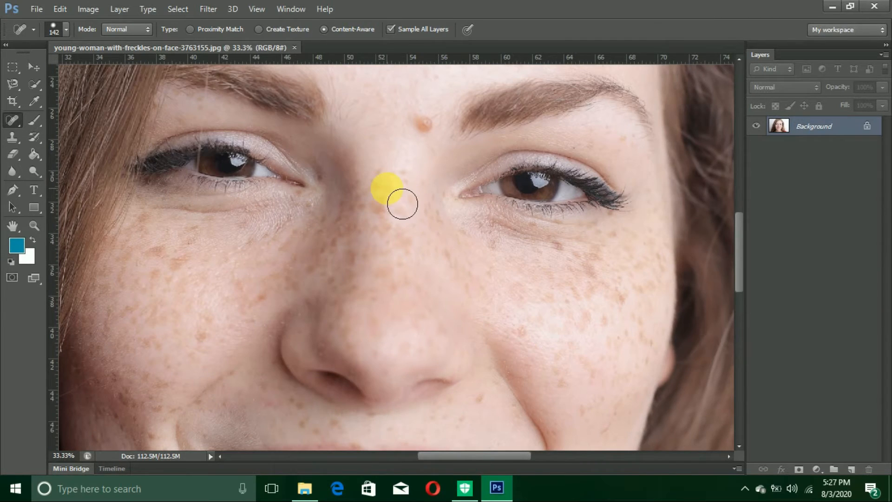
scroll(403, 204, up, 1)
scroll(403, 203, up, 1)
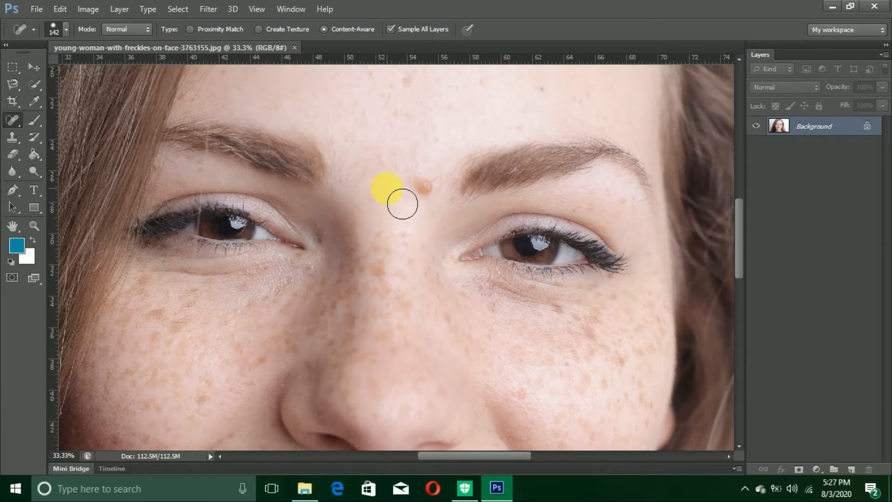
right_click(18, 117)
click(41, 118)
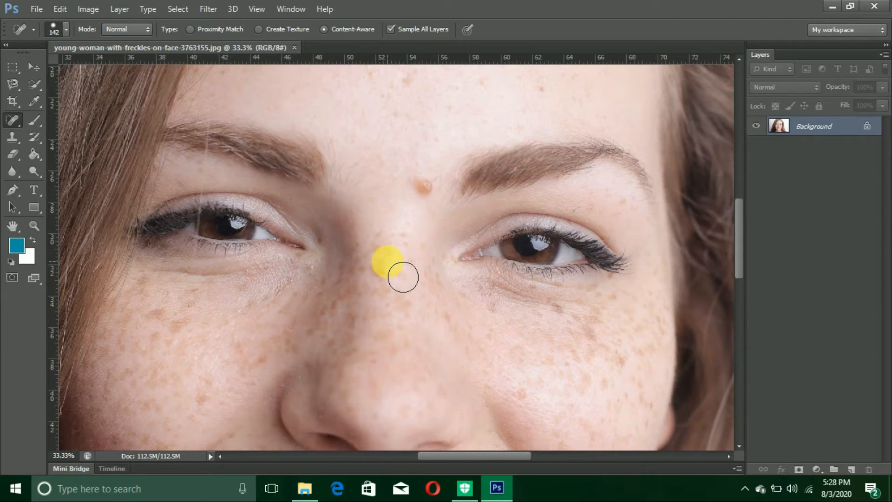
right_click(17, 119)
click(71, 119)
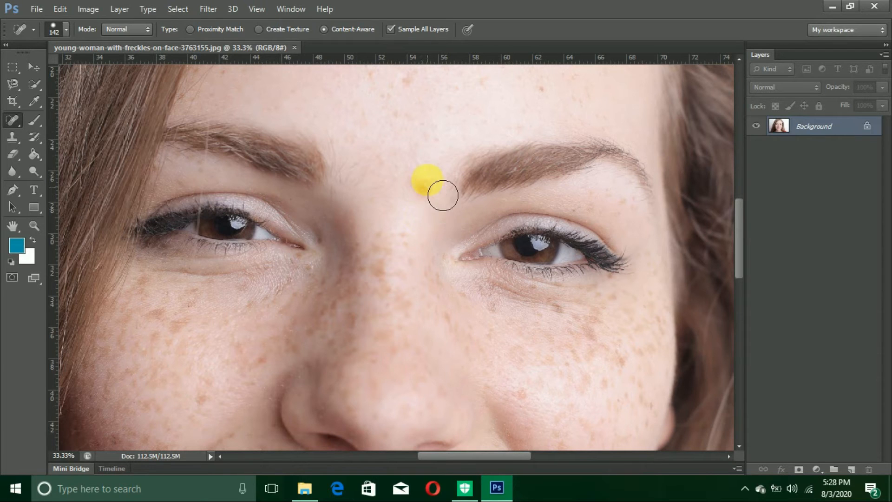
click(423, 186)
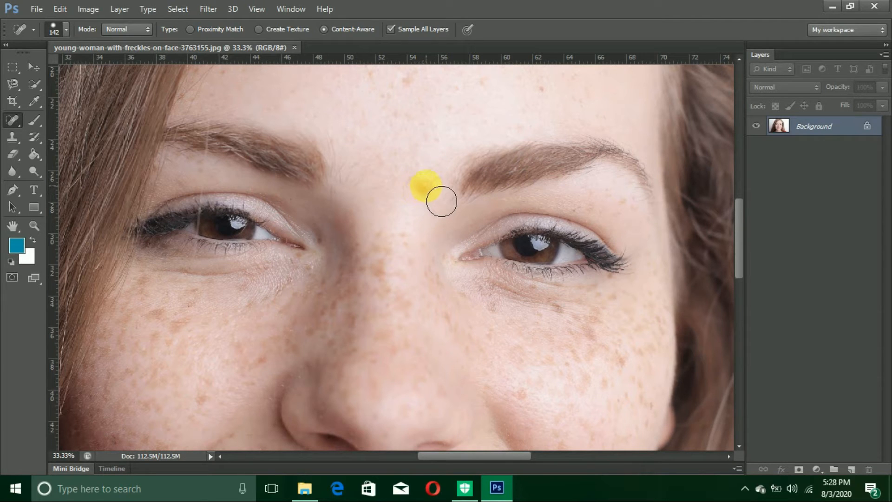
key(ctrl+z)
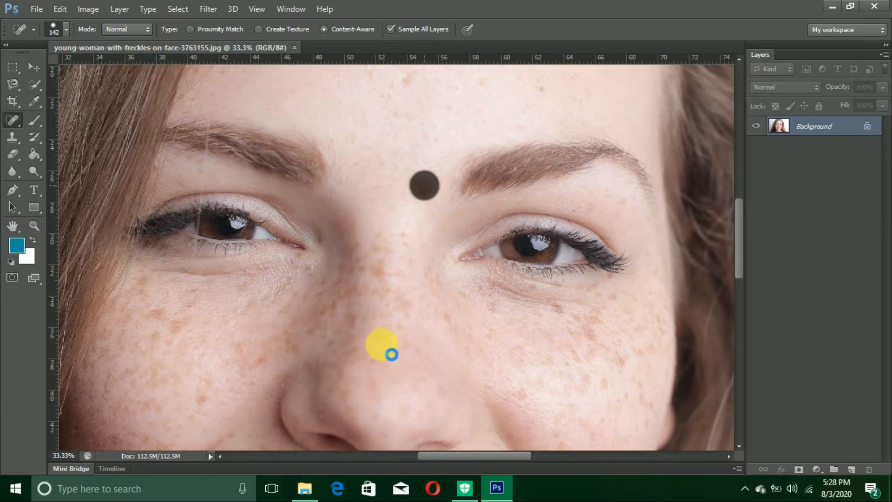
key(ctrl+z)
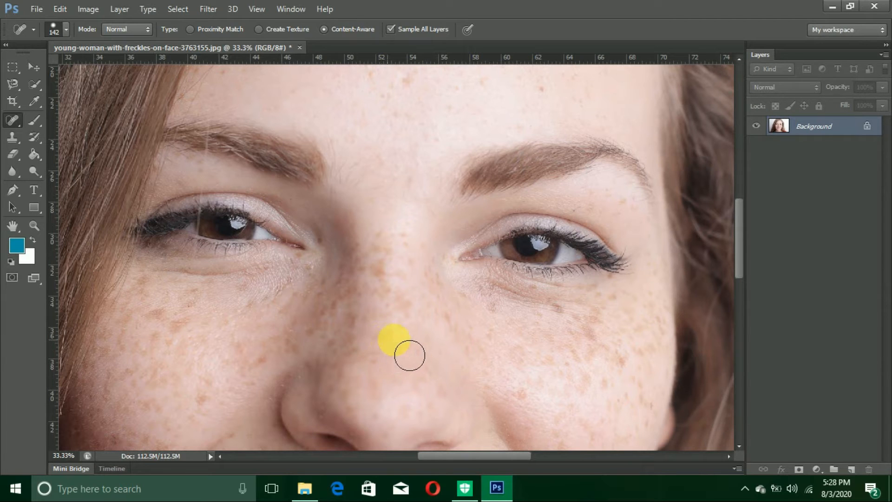
key(ctrl+z)
Try removing the mole on the chin below the corner of the mouth with the Content-Aware Spot Healing Brush.
scroll(428, 227, down, 3)
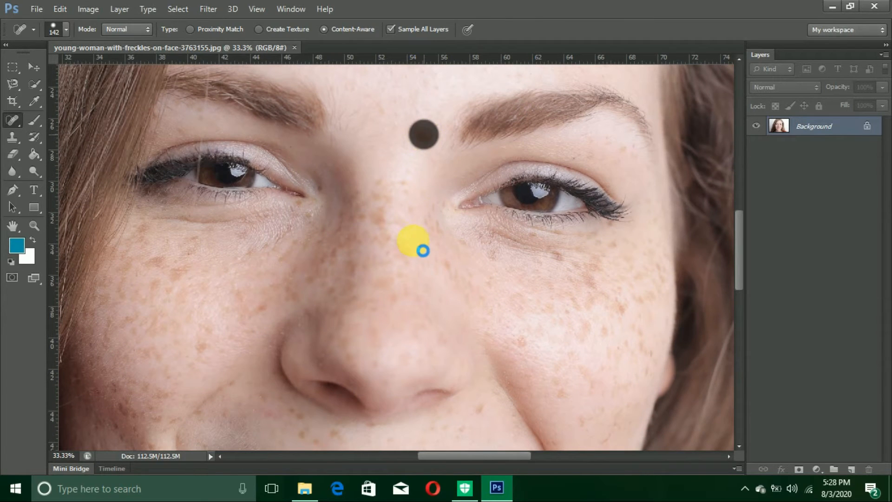
drag(300, 320, 470, 149)
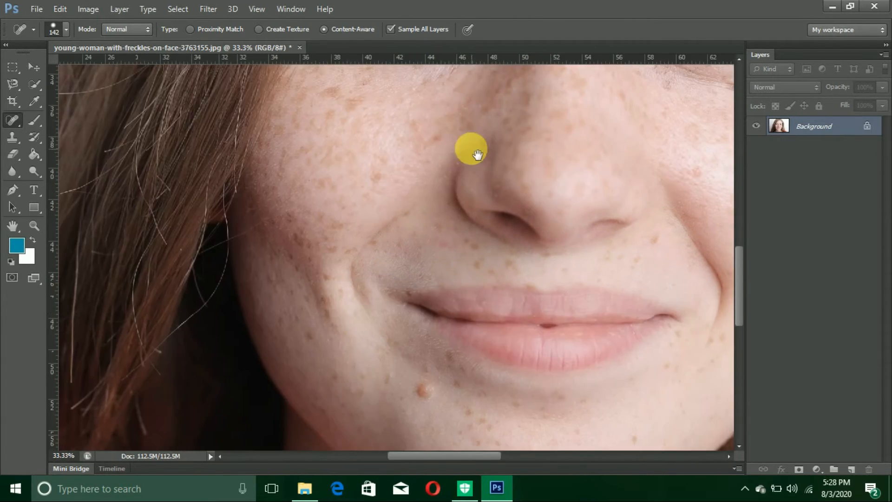
drag(344, 309, 358, 252)
click(433, 330)
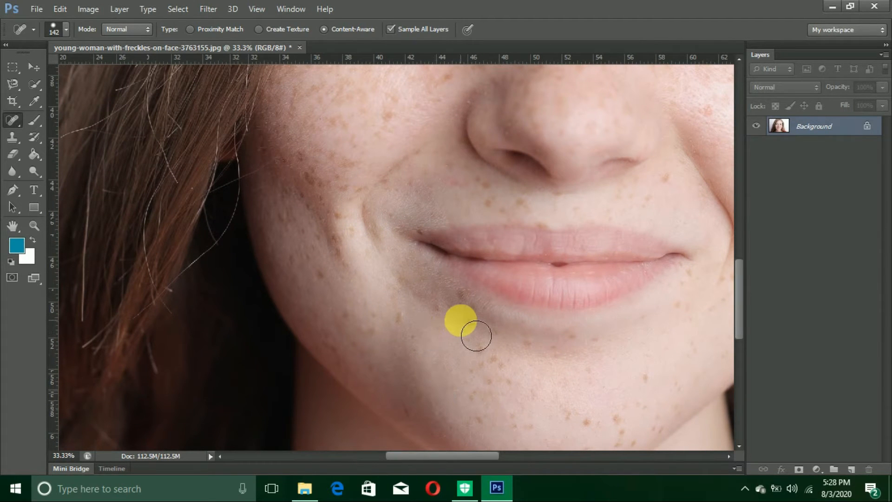
Try healing the mole between the eyebrows with the Proximity Match type, comparing before and after.
drag(619, 128, 513, 235)
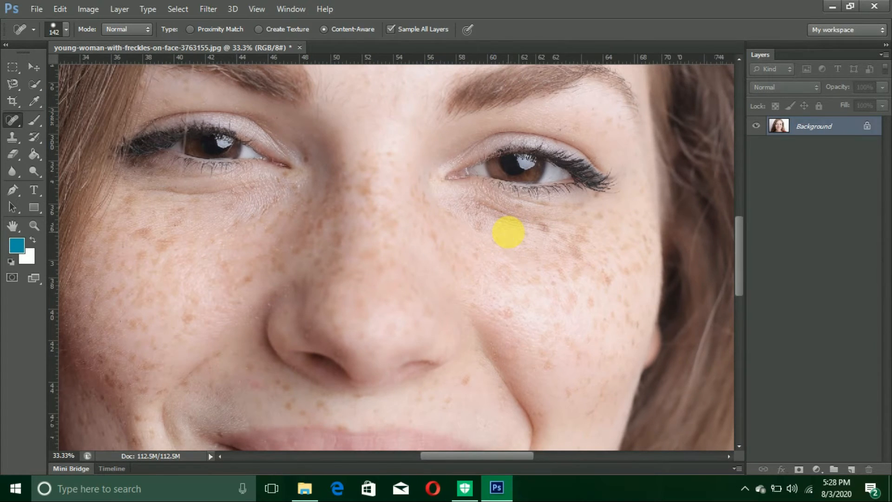
key(ctrl+minus)
drag(467, 161, 464, 187)
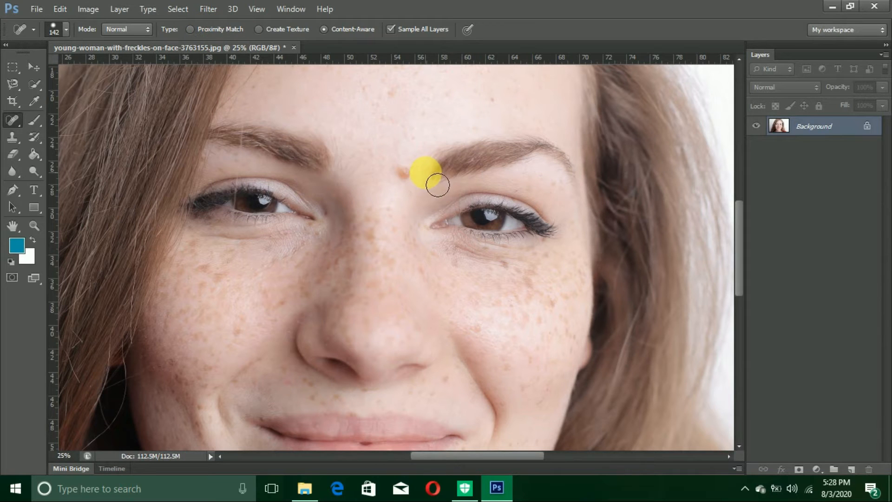
key(ctrl+plus)
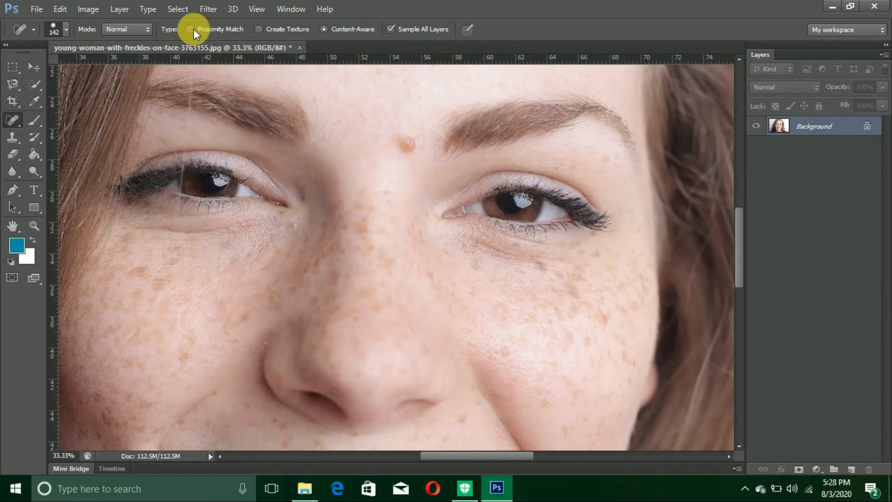
click(406, 144)
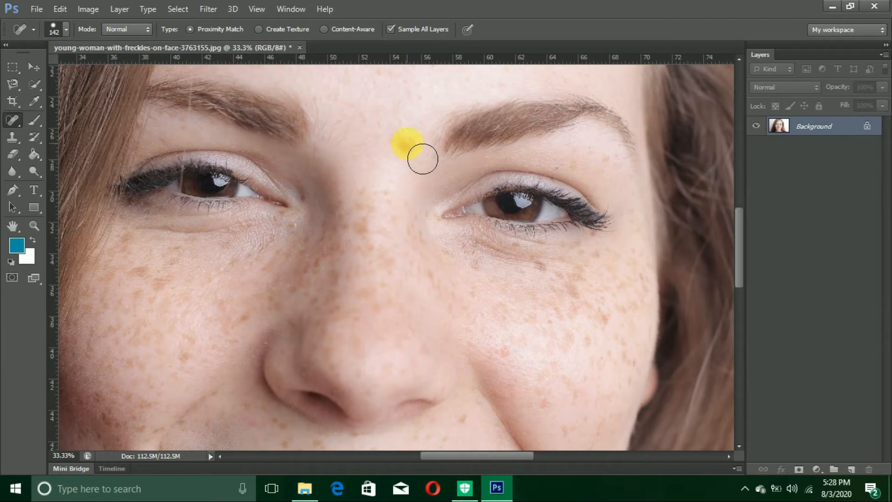
key(ctrl+z)
key(ctrl+z)
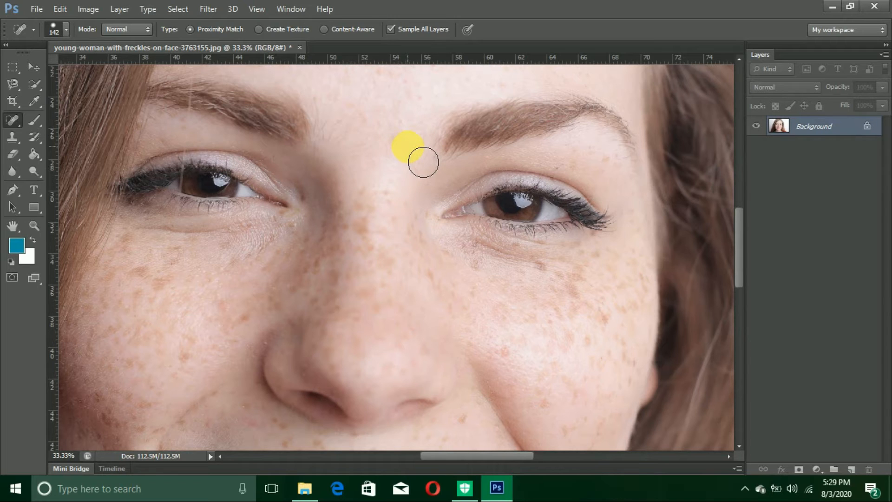
key(ctrl+z)
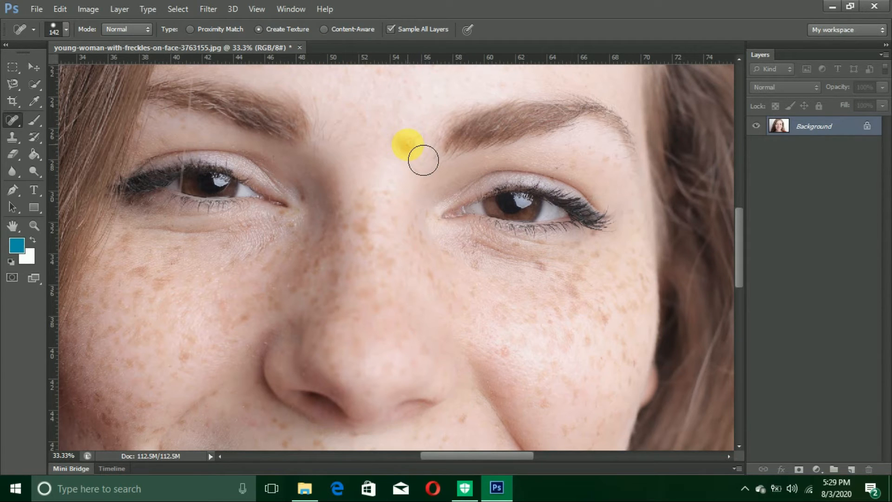
Try healing the mole between the eyebrows with the Create Texture type and inspect the patch up close.
click(407, 143)
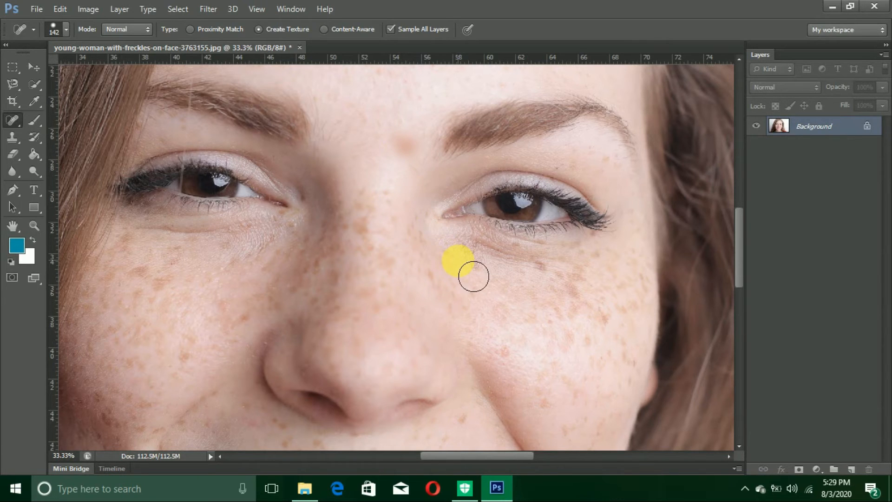
key(ctrl+plus)
key(ctrl+plus)
drag(437, 209, 420, 313)
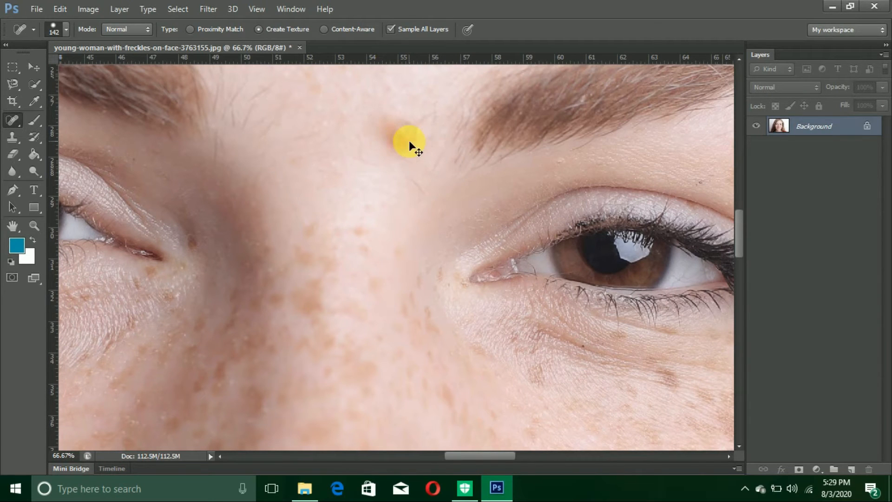
key(ctrl+minus)
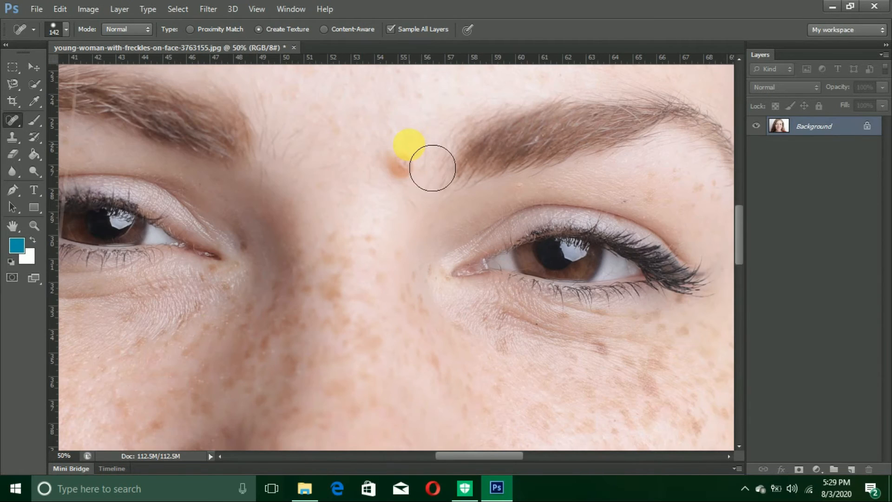
Switch the healing type back to Content-Aware, retry it on the mole between the eyebrows, and undo the stroke.
click(325, 29)
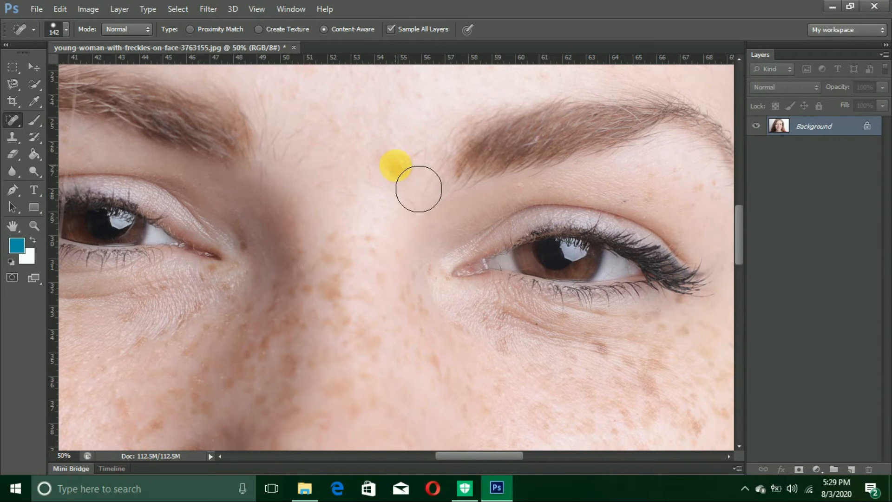
click(400, 164)
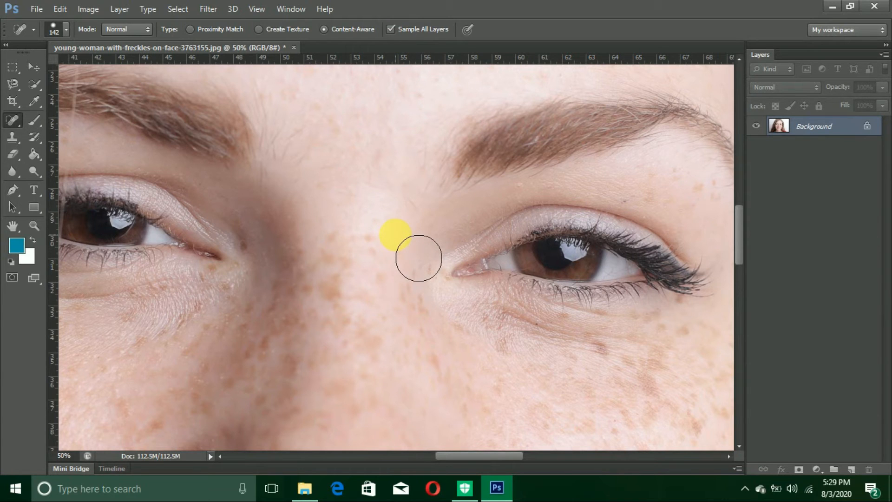
key(ctrl+z)
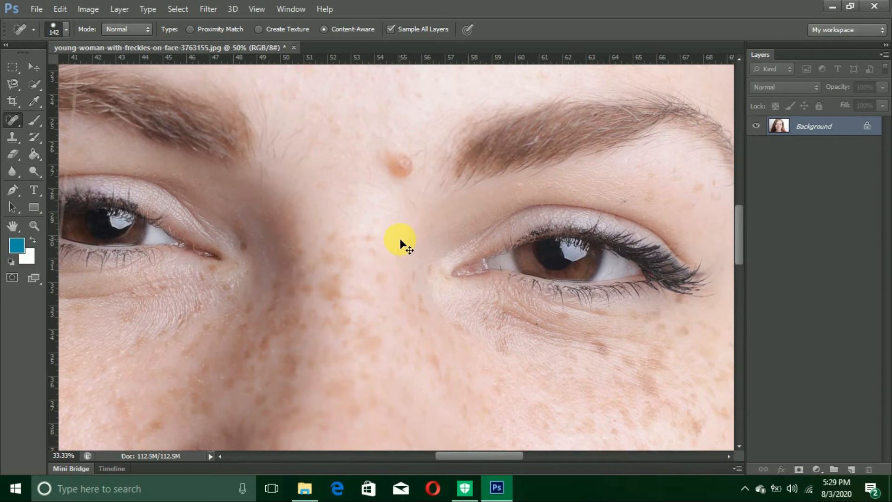
key(ctrl+minus)
key(ctrl+minus)
key(ctrl+minus)
key(ctrl+minus)
key(ctrl+minus)
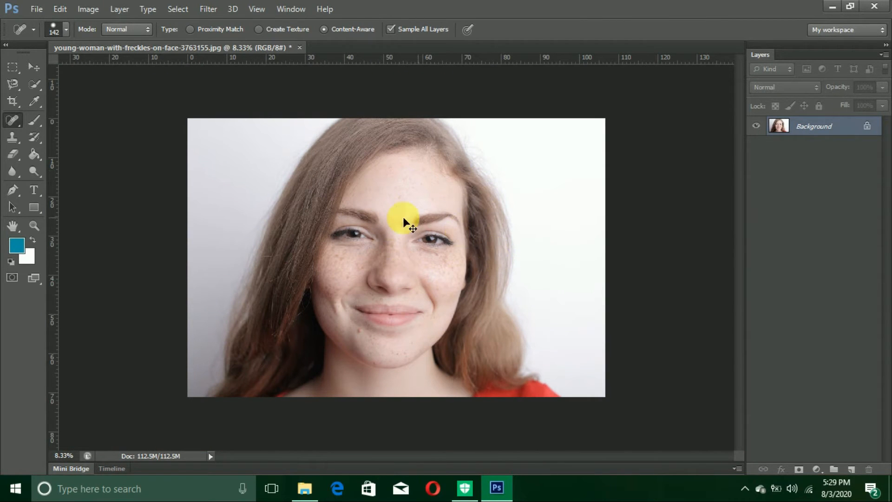
key(ctrl+plus)
key(ctrl+minus)
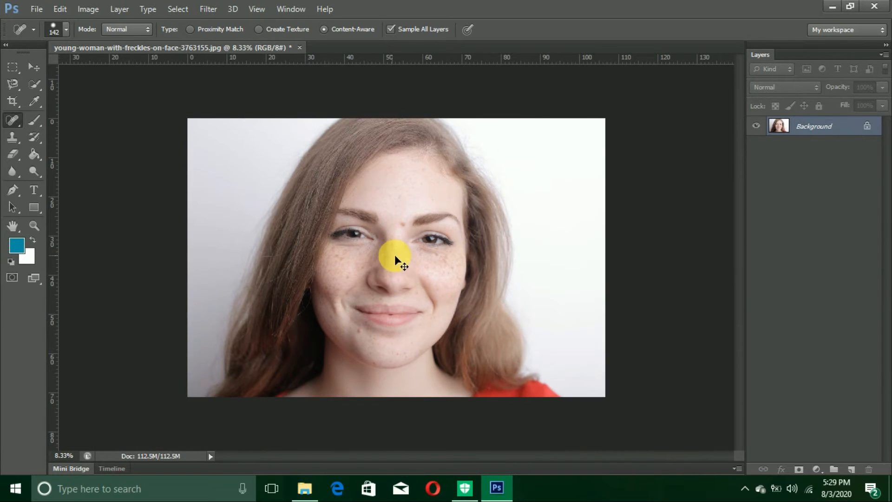
right_click(825, 126)
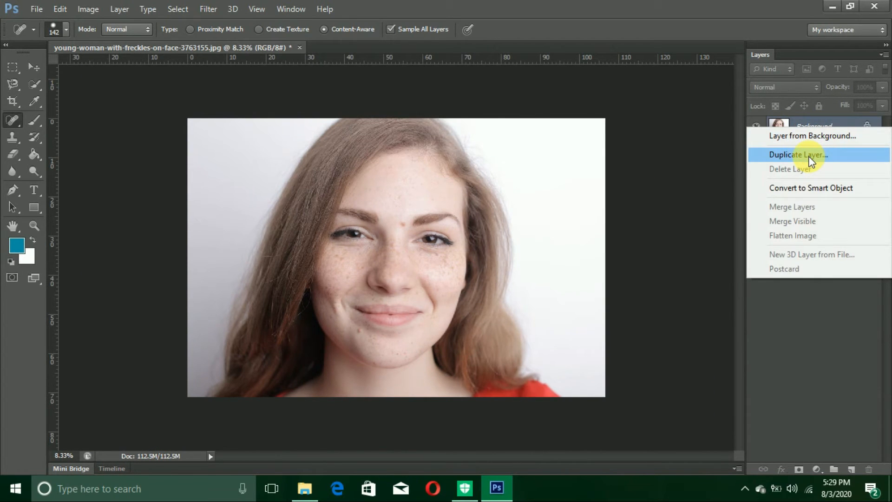
click(809, 157)
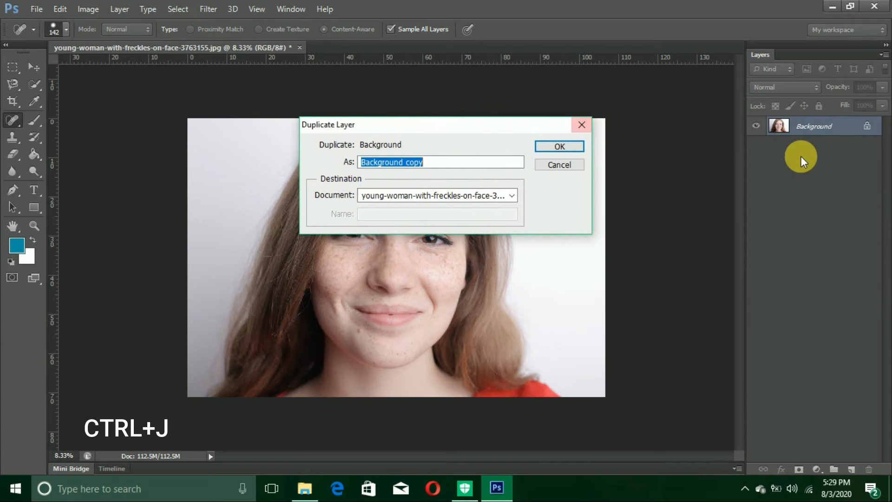
click(579, 125)
Duplicate the Background layer within the same document, keeping the name Background copy.
right_click(824, 125)
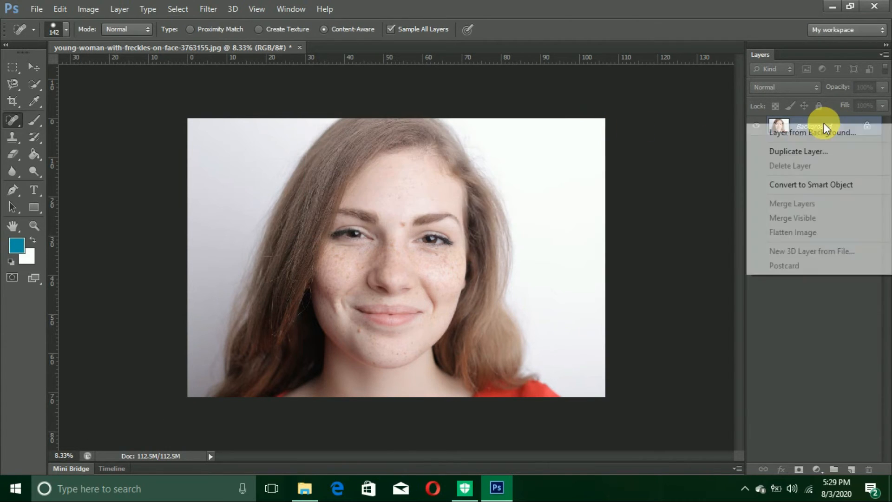
click(798, 152)
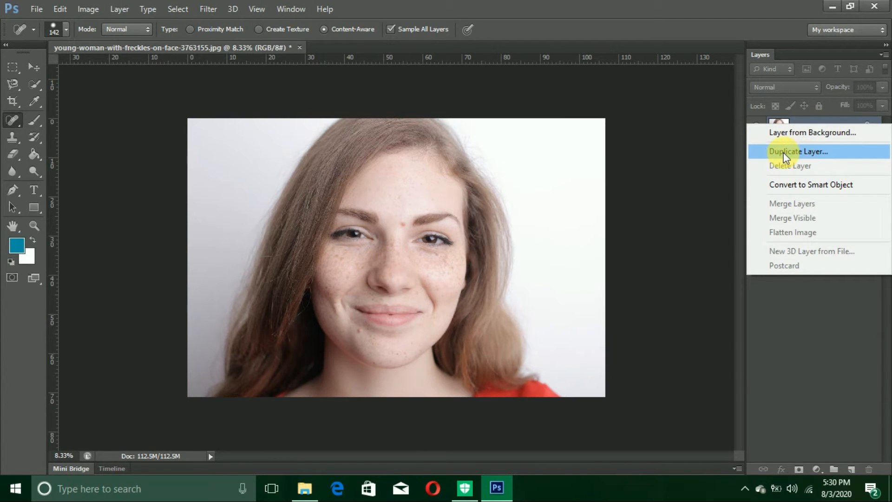
click(560, 146)
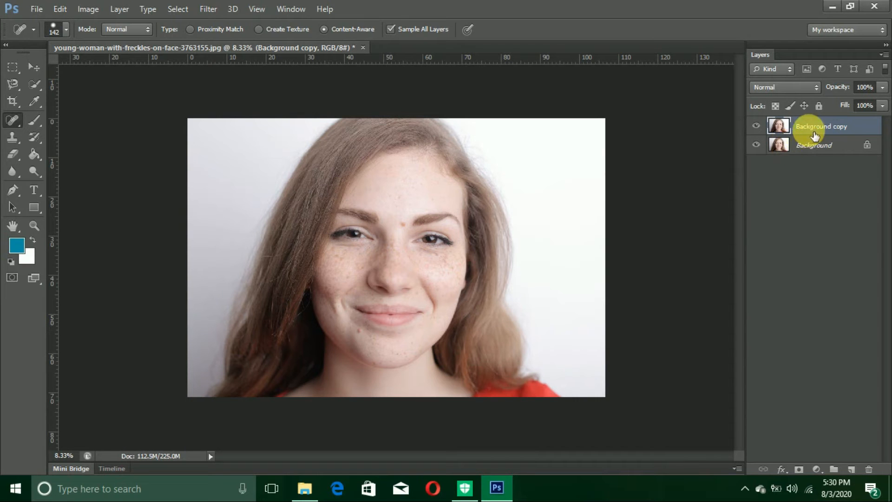
Delete the Background copy layer, leaving only the original Background.
key(ctrl+plus)
key(ctrl+plus)
key(ctrl+plus)
key(ctrl+plus)
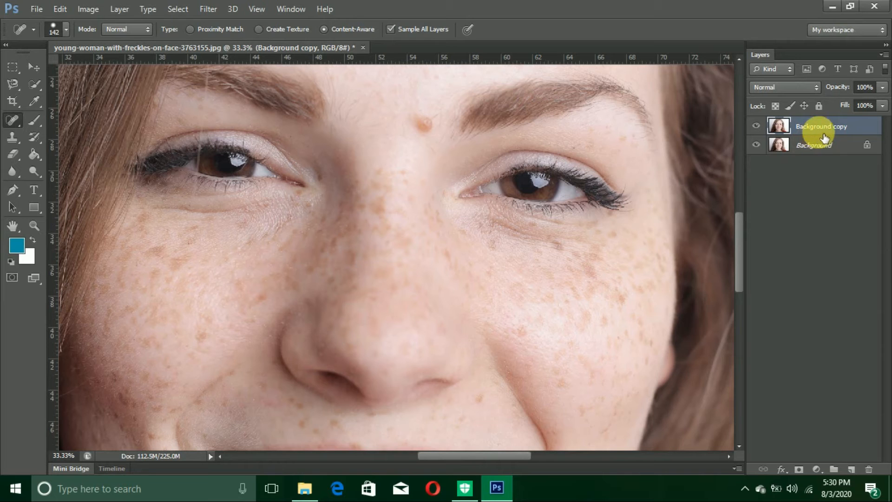
click(869, 469)
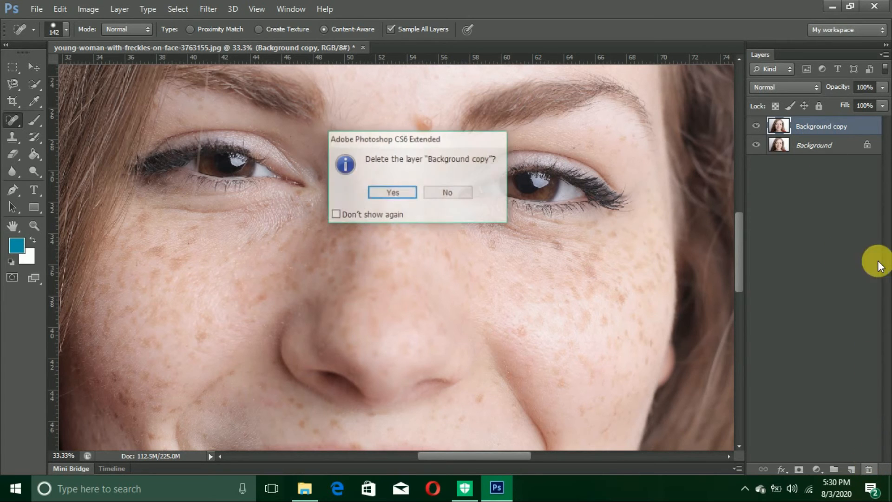
click(393, 194)
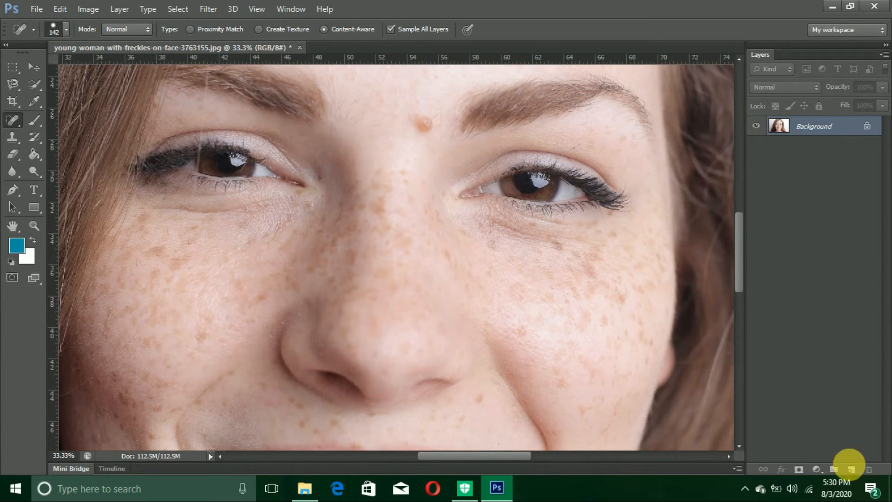
Add an empty layer above the Background and delete it again.
drag(526, 143, 485, 203)
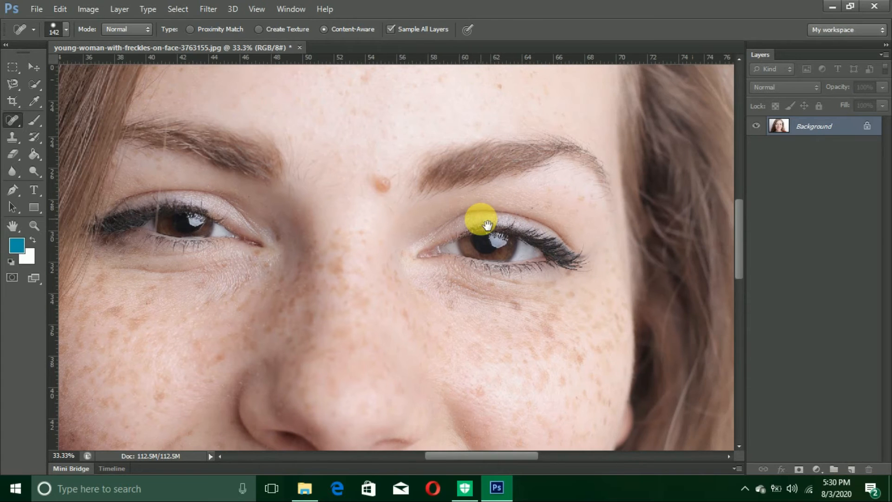
right_click(810, 130)
click(844, 411)
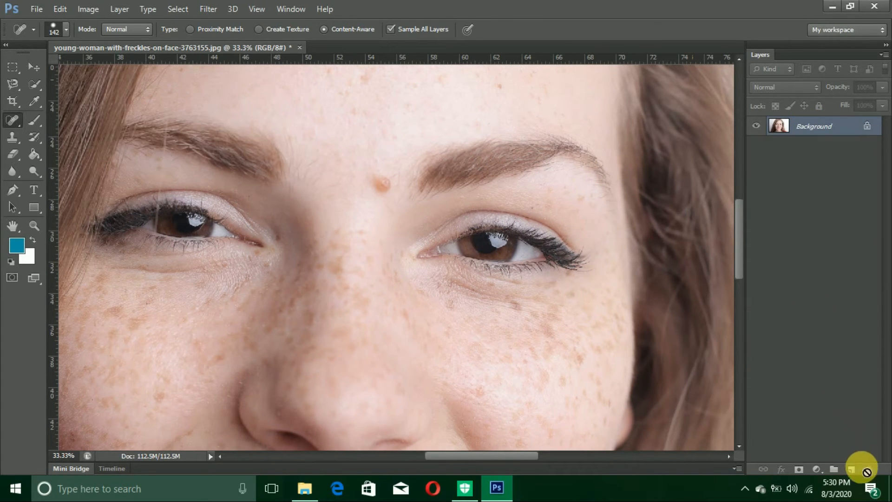
drag(867, 472, 854, 477)
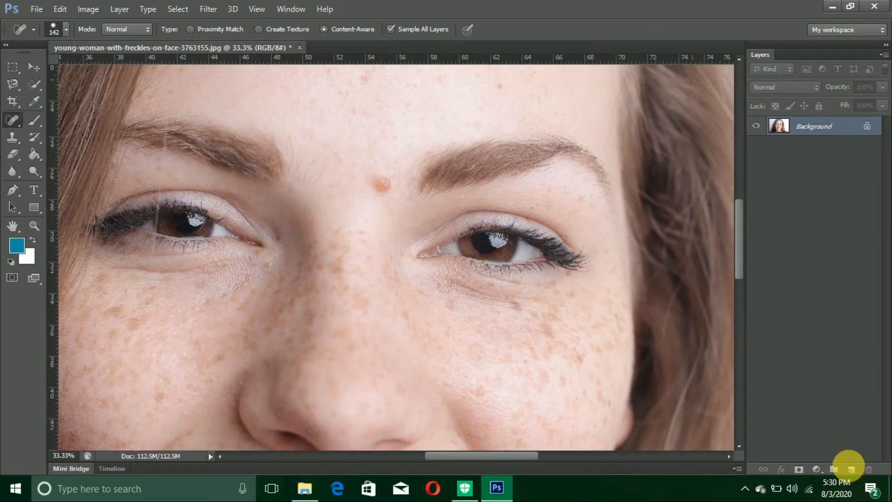
click(856, 472)
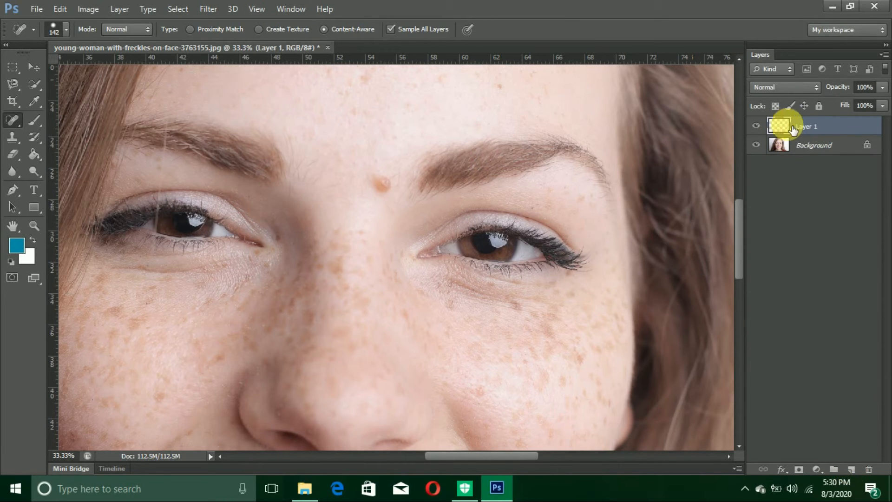
click(868, 469)
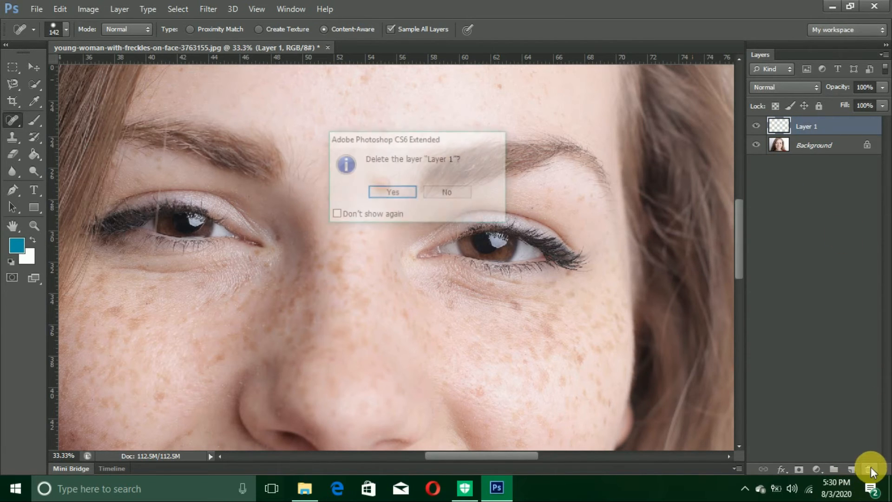
click(407, 193)
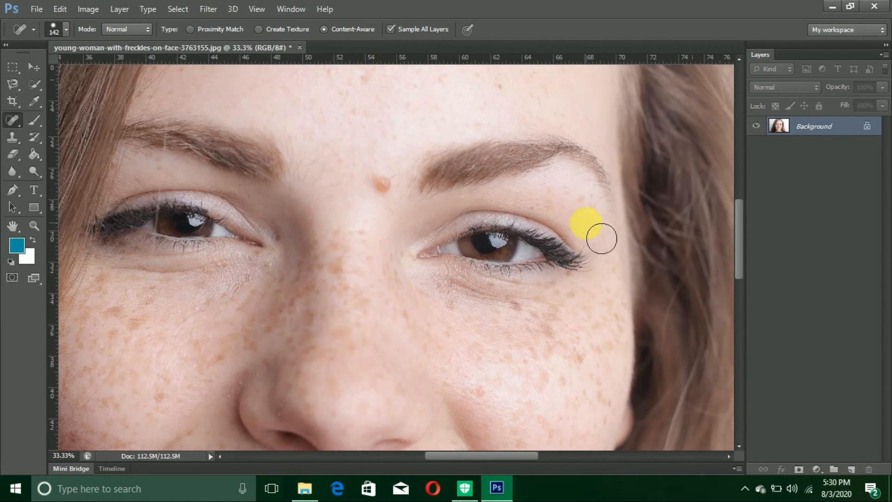
Create an empty layer named Layer 1 in Normal mode above the Background and keep it active for healing.
key(ctrl+shift+n)
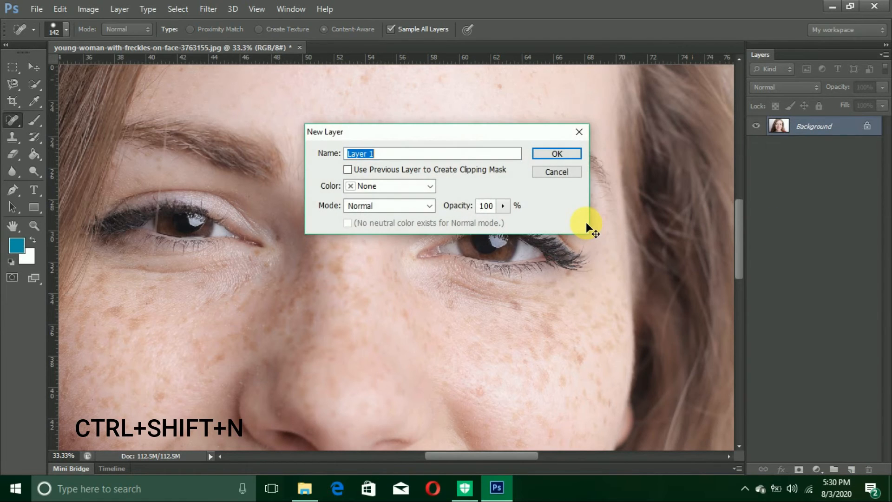
key(Return)
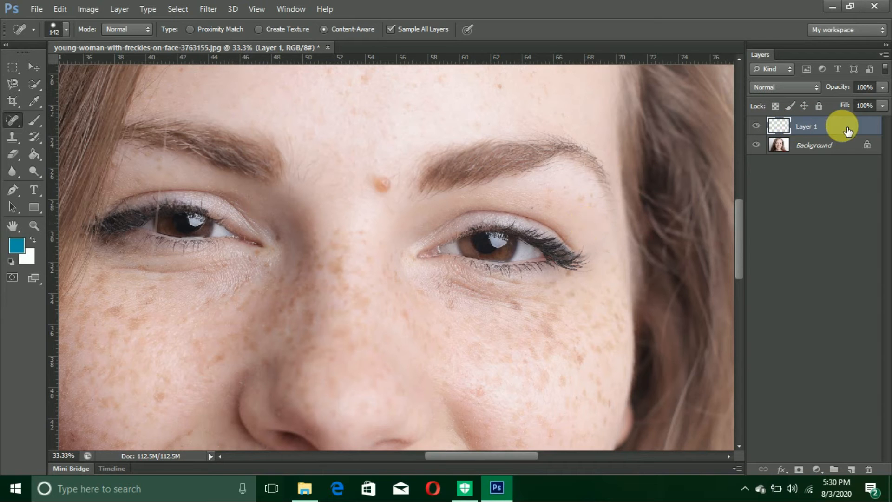
drag(494, 199, 464, 223)
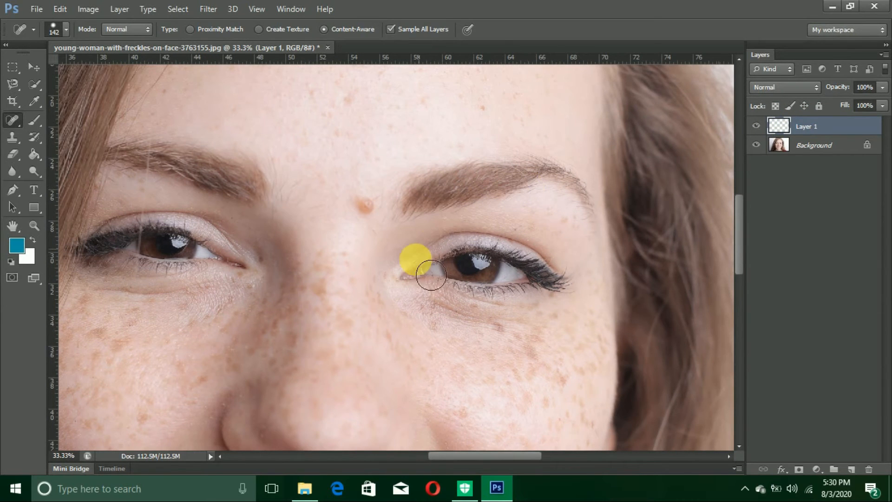
drag(422, 243, 500, 226)
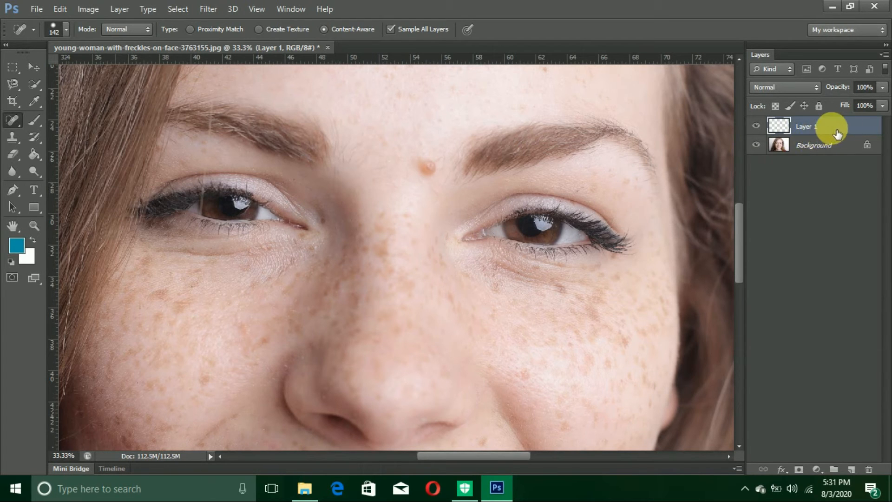
click(811, 148)
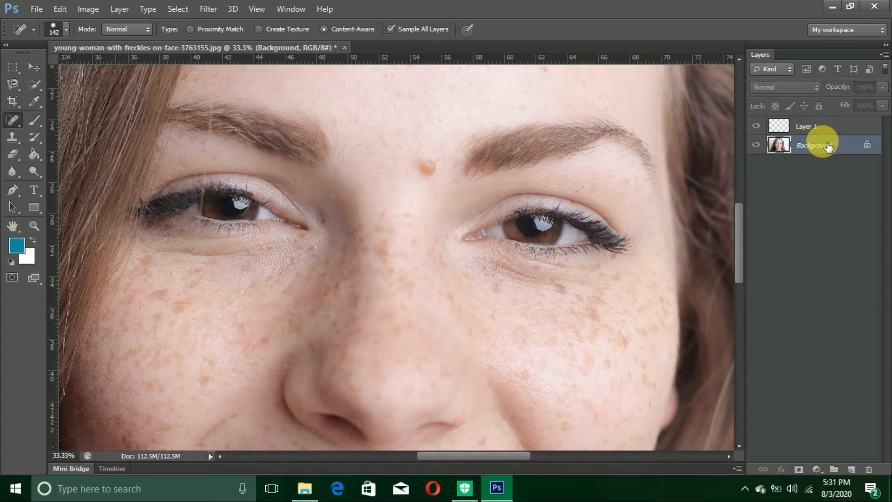
click(785, 130)
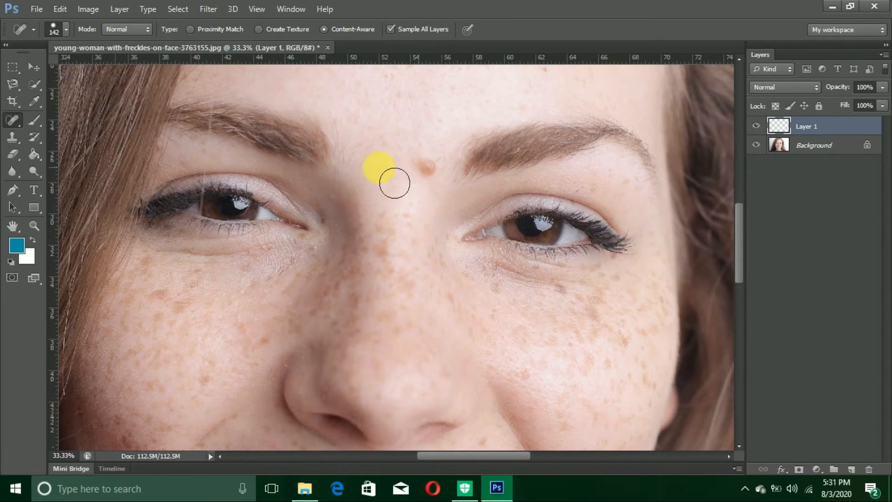
Heal the mole between the eyebrows and the dark spot below the corner of the mouth on Layer 1.
click(425, 164)
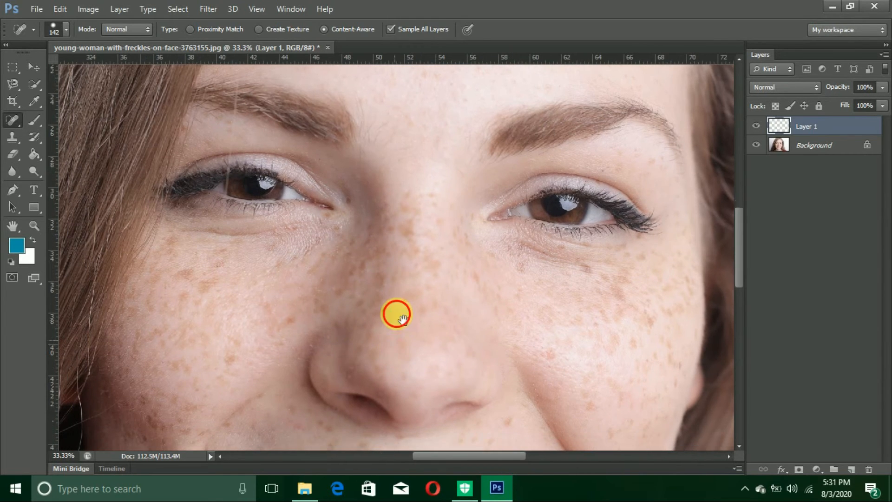
mouse_move(394, 313)
mouse_down()
mouse_move(414, 219)
mouse_move(453, 160)
mouse_up()
click(344, 392)
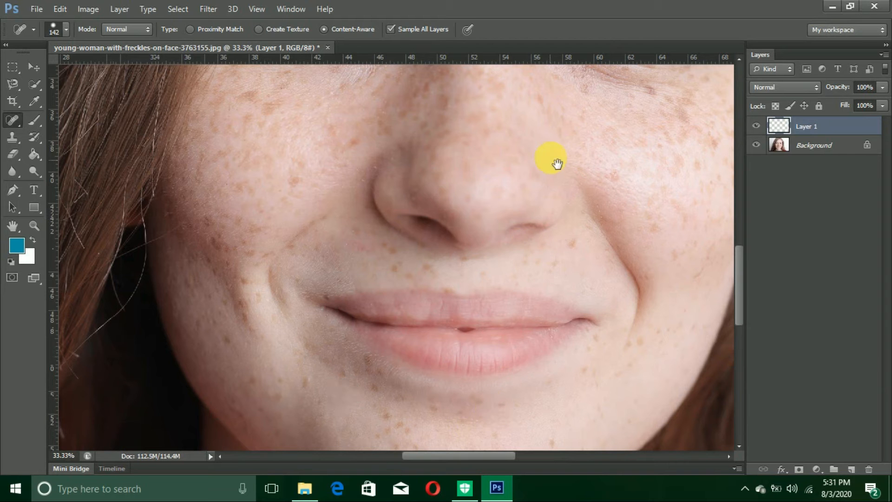
drag(500, 160, 411, 340)
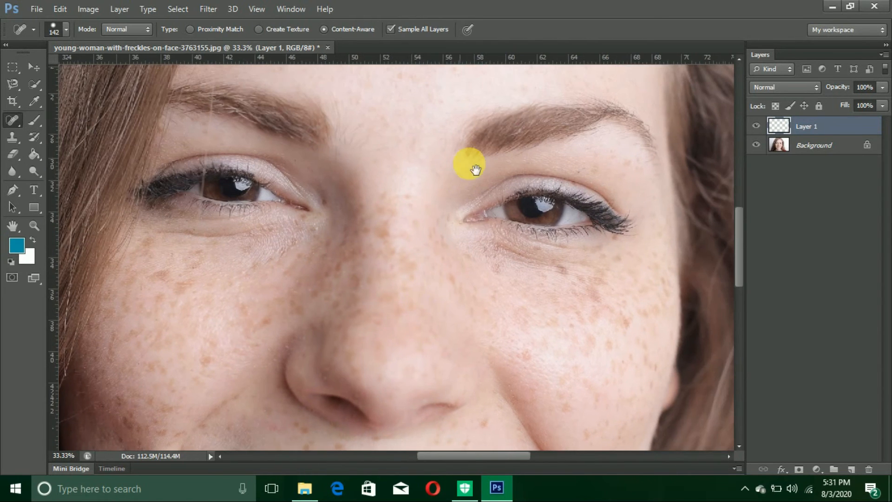
drag(475, 169, 450, 216)
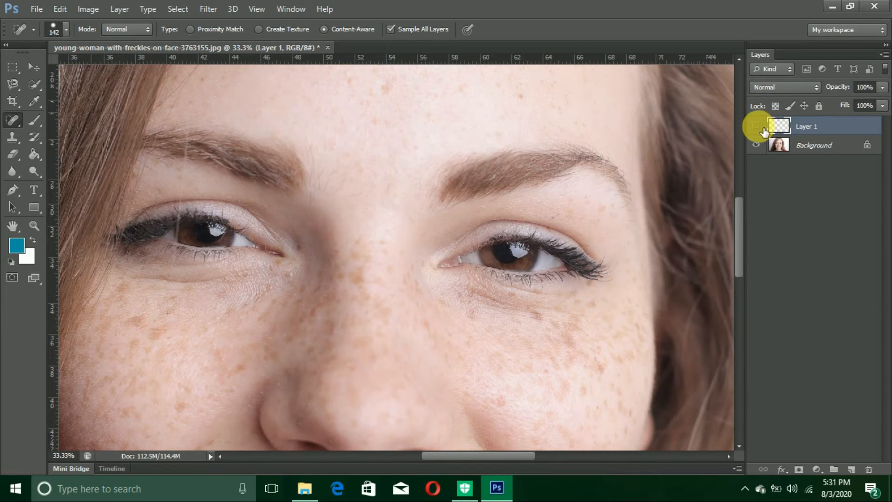
Toggle the visibility of Layer 1 to compare the face before and after healing.
click(757, 127)
click(759, 127)
click(759, 129)
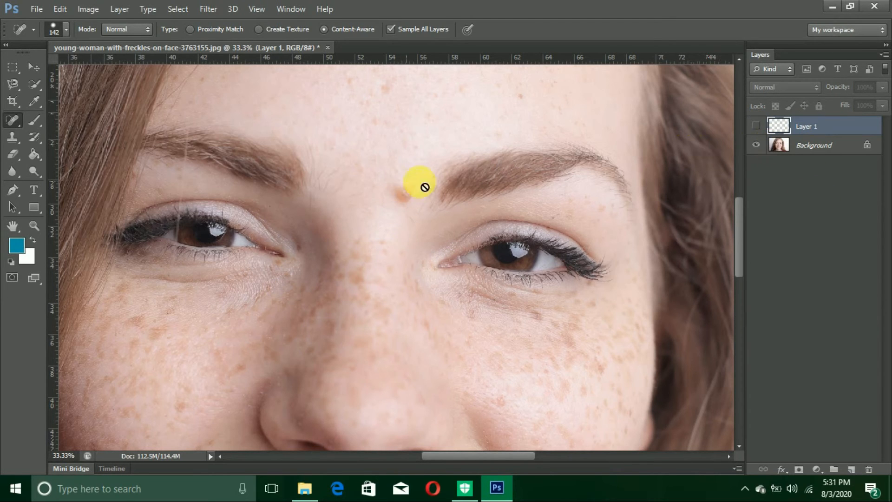
click(760, 128)
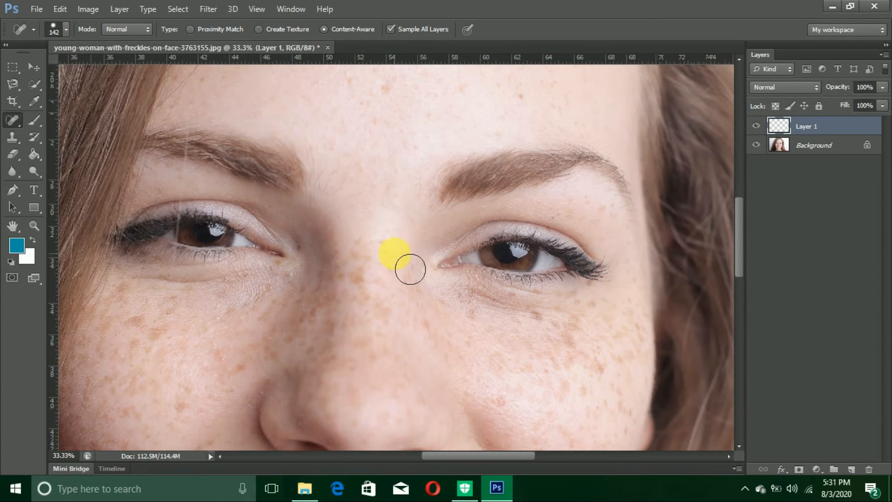
key(ctrl+minus)
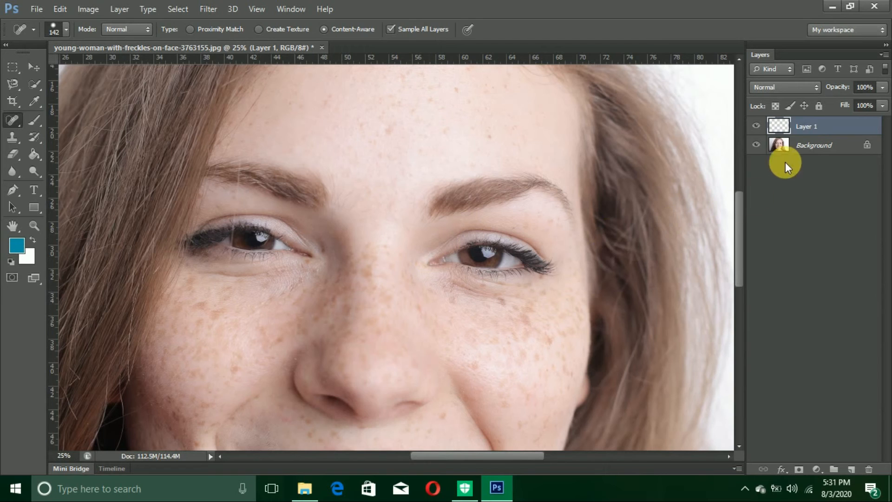
Turn off Sample All Layers and undo the healing strokes together with Layer 1.
click(391, 29)
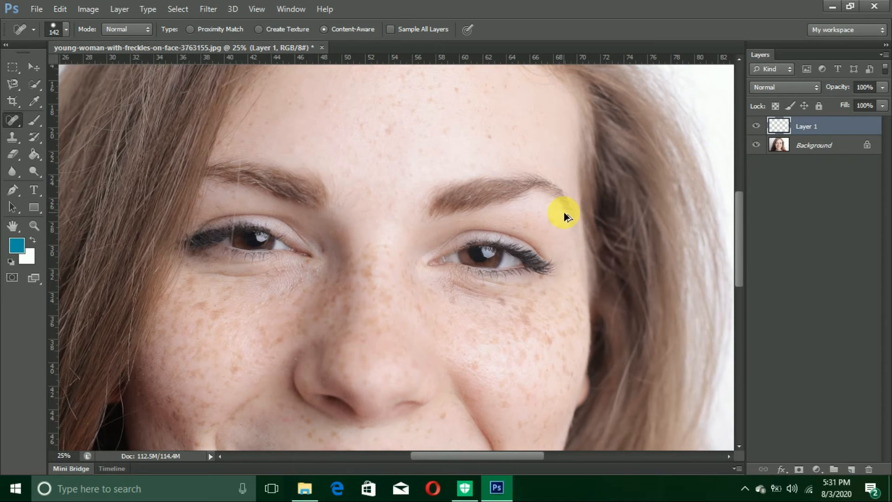
key(ctrl+alt+z)
key(ctrl+alt+z)
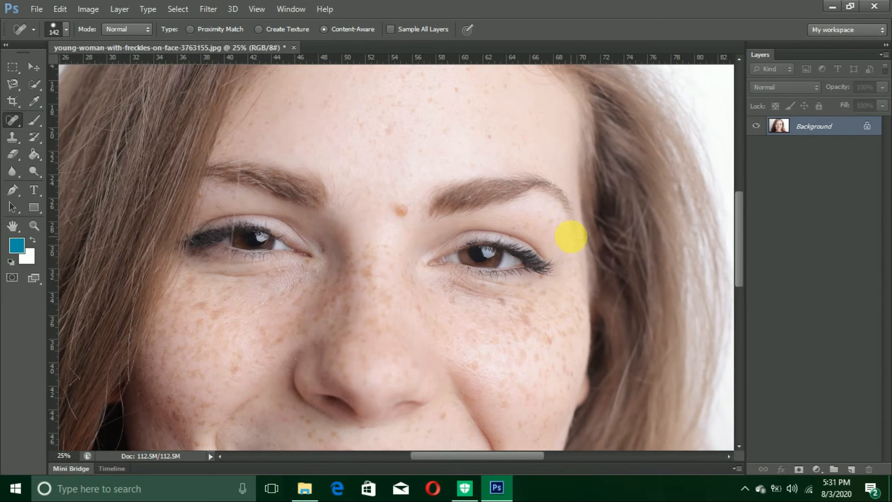
Add an empty layer named Layer 1 and try healing the mole between the eyebrows with Sample All Layers off and on.
key(ctrl+shift+n)
key(Return)
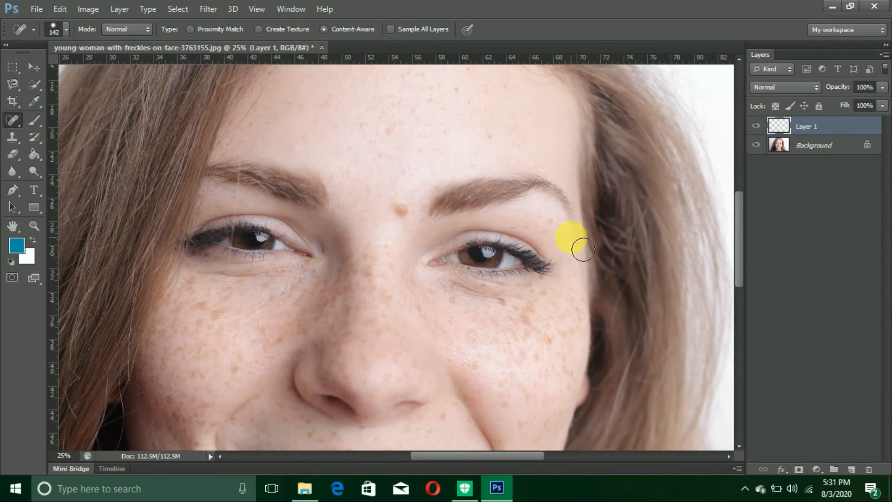
click(401, 206)
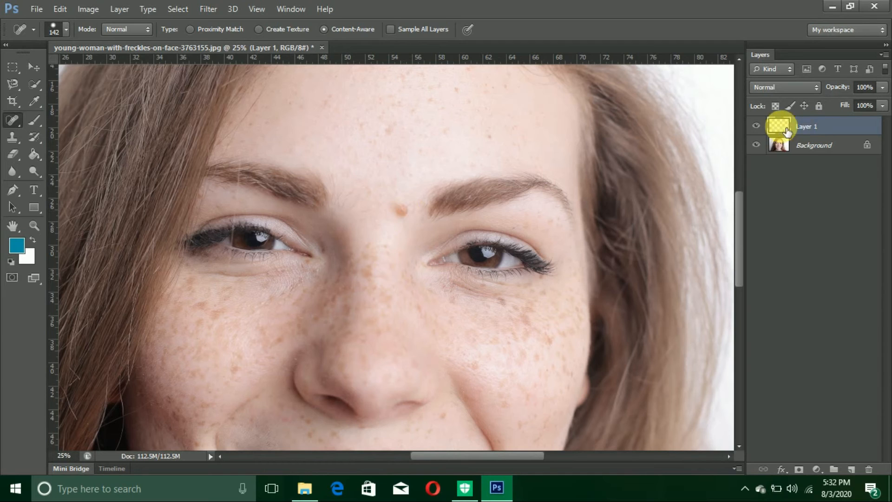
click(400, 211)
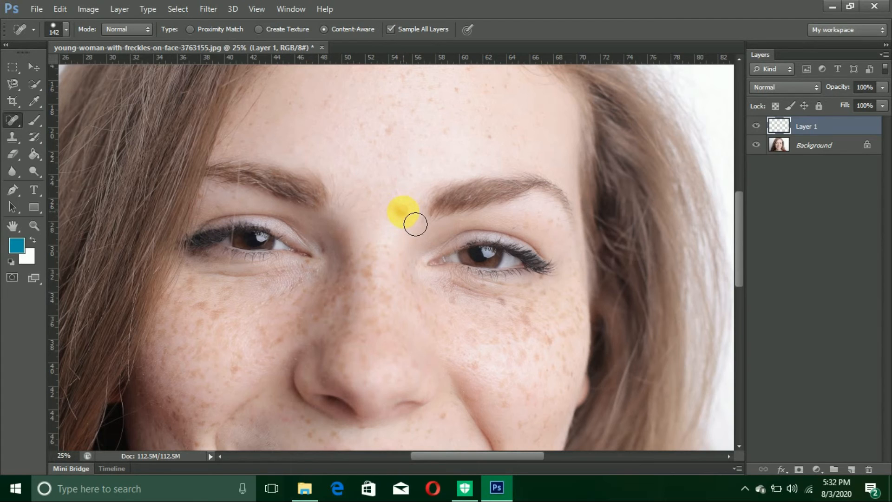
click(403, 211)
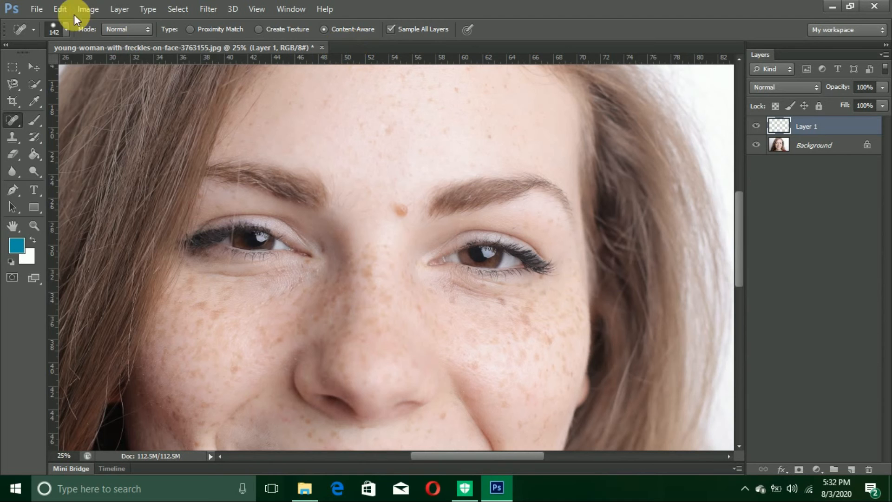
Open the scratched black-and-white Pexels portrait from the Downloads folder.
click(37, 10)
click(51, 36)
scroll(700, 266, down, 5)
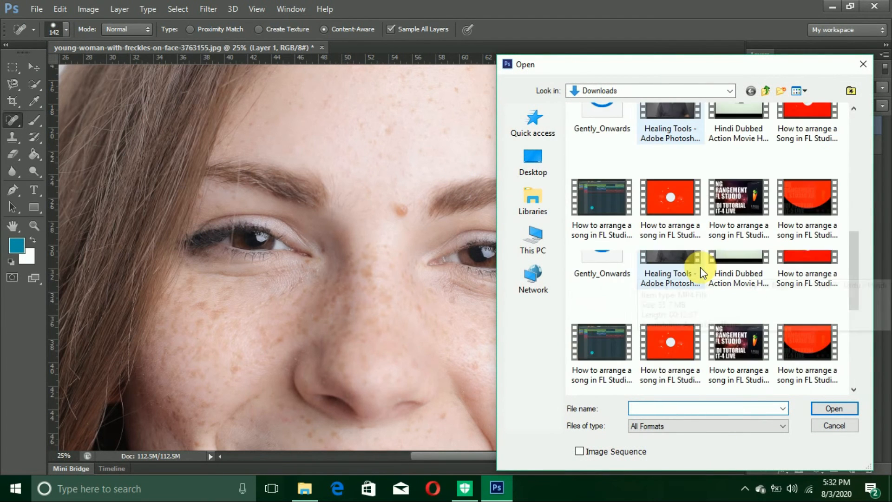
scroll(701, 271, down, 6)
double_click(741, 245)
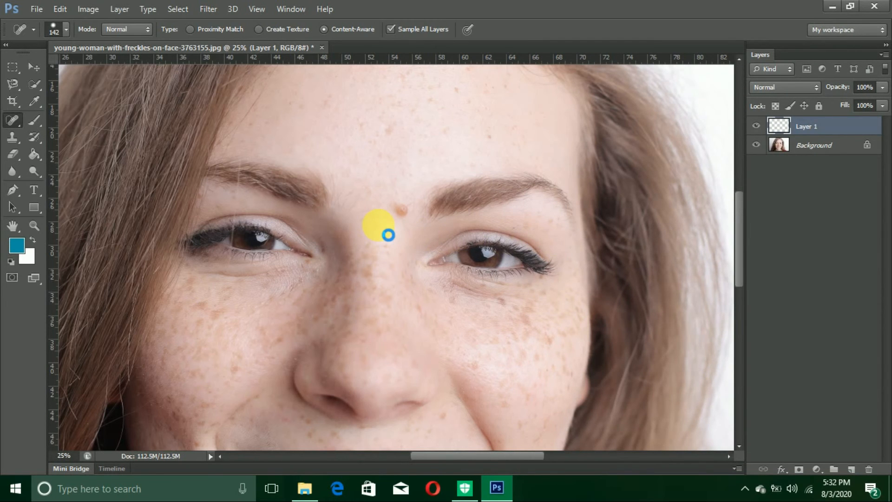
Set the healing brush size to 175 and try healing the white scratches in the dark area above the woman's head.
scroll(390, 220, up, 2)
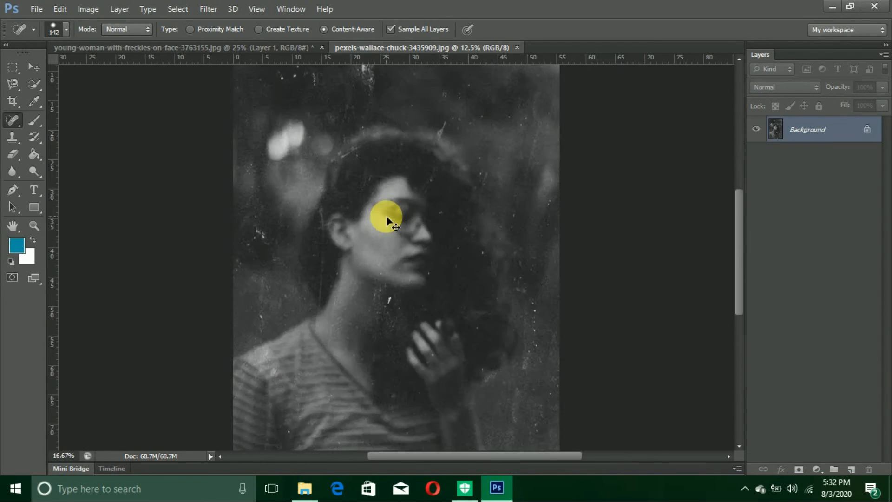
scroll(460, 190, up, 3)
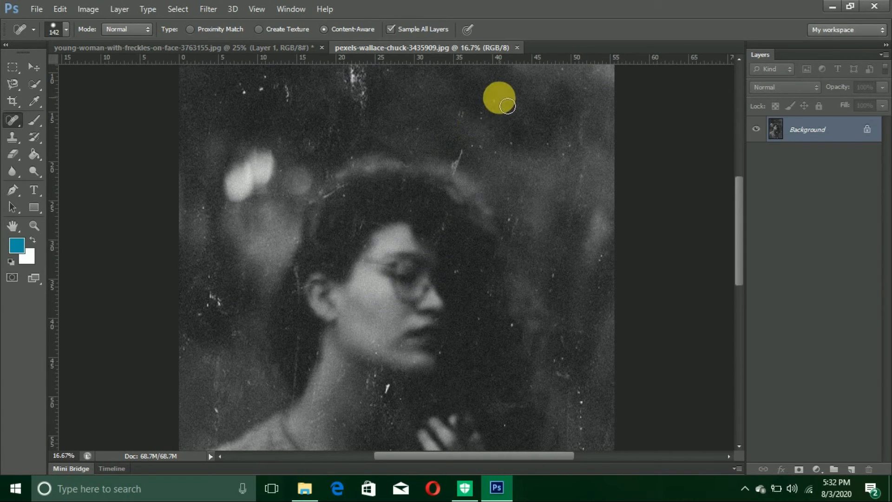
scroll(434, 172, up, 3)
scroll(445, 228, up, 2)
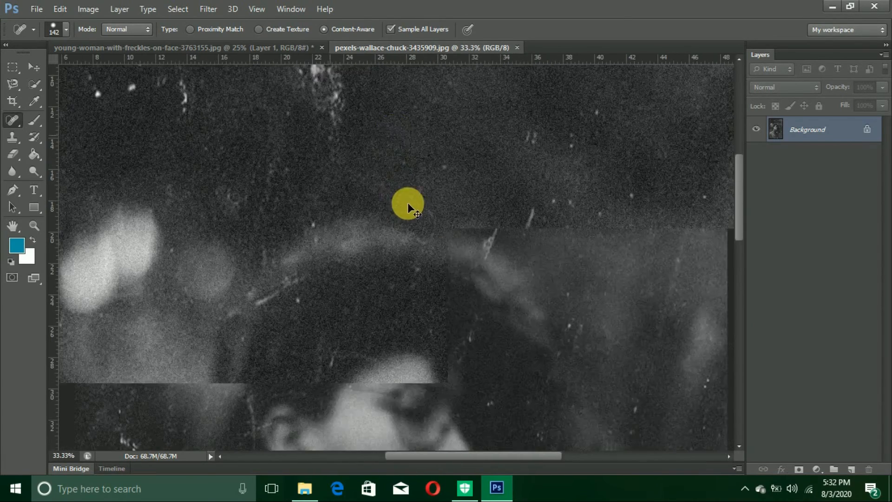
scroll(414, 279, up, 2)
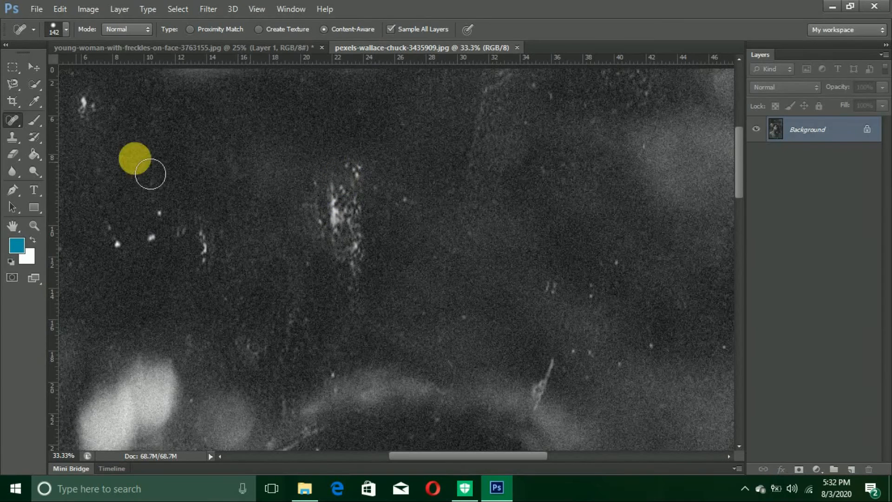
key(])
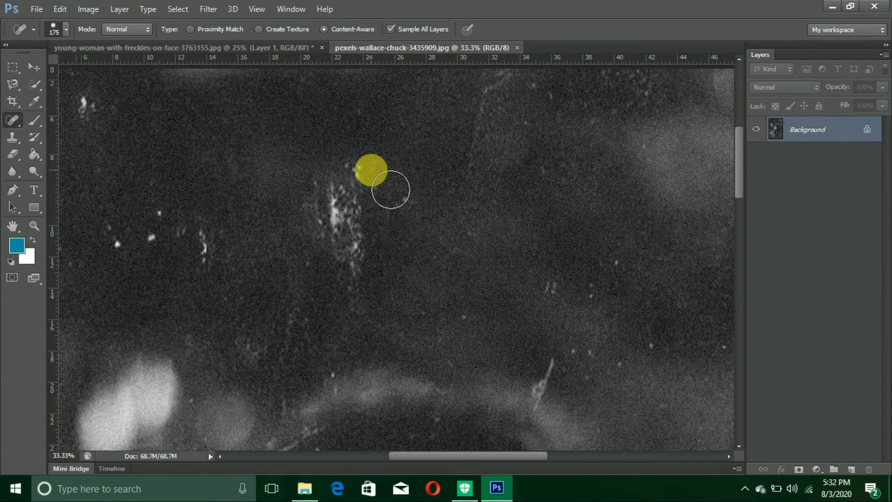
click(358, 169)
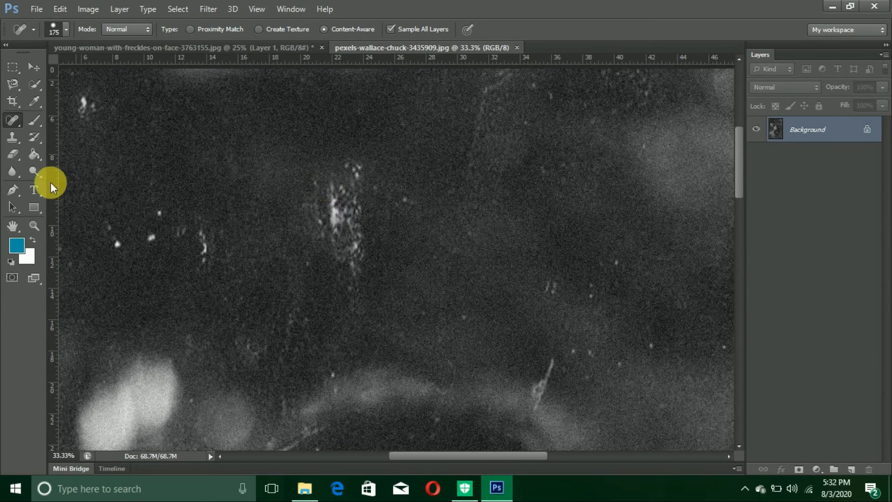
click(12, 120)
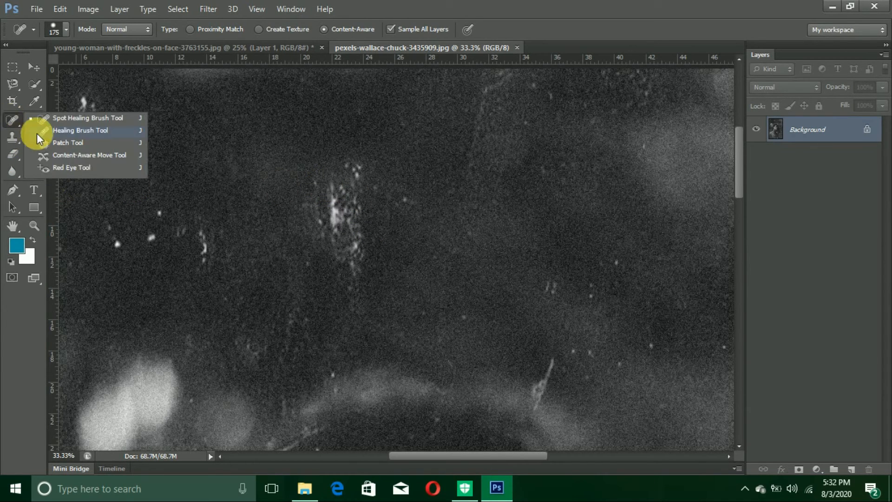
key(Escape)
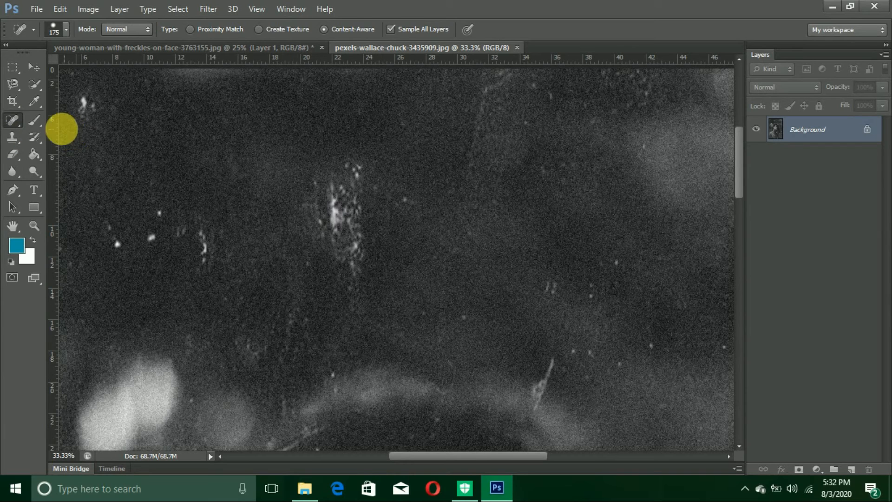
right_click(18, 119)
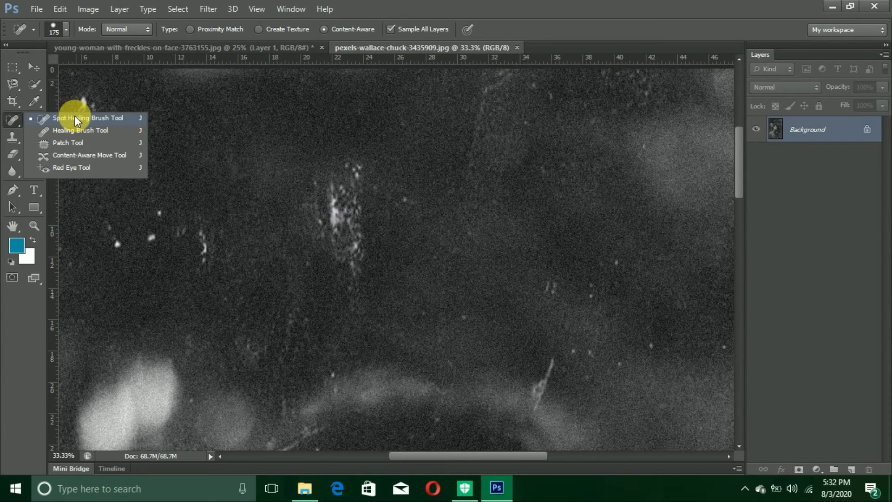
click(74, 117)
key(ctrl+minus)
key(ctrl+minus)
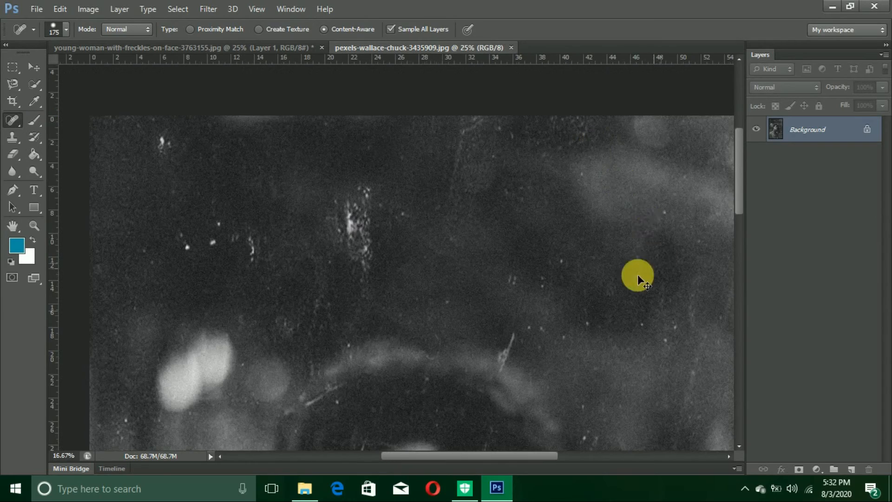
key(ctrl+plus)
key(ctrl+plus)
drag(576, 267, 451, 248)
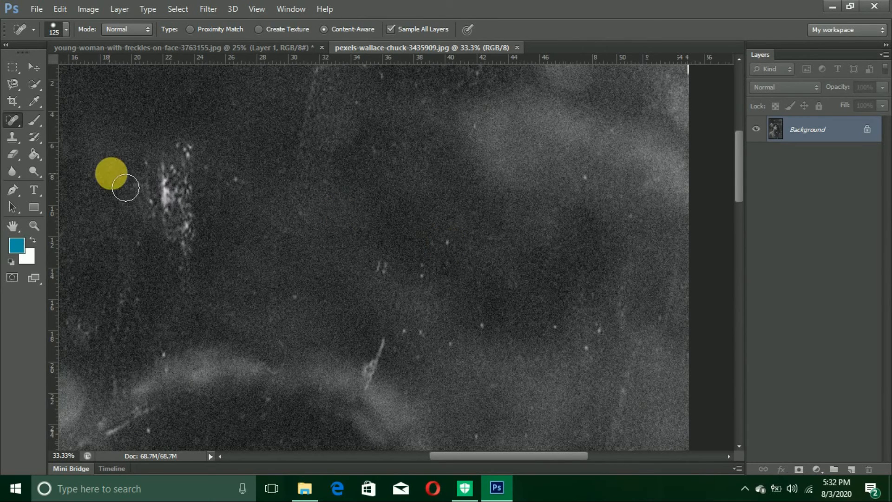
right_click(9, 123)
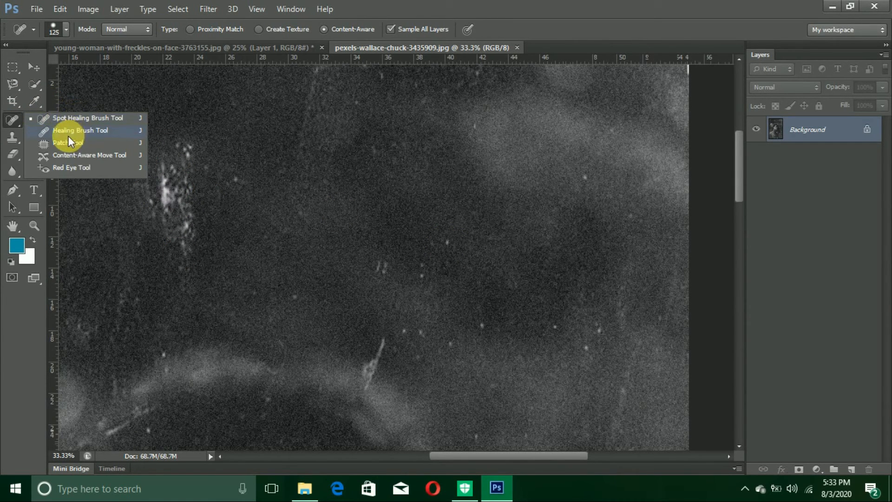
key(Escape)
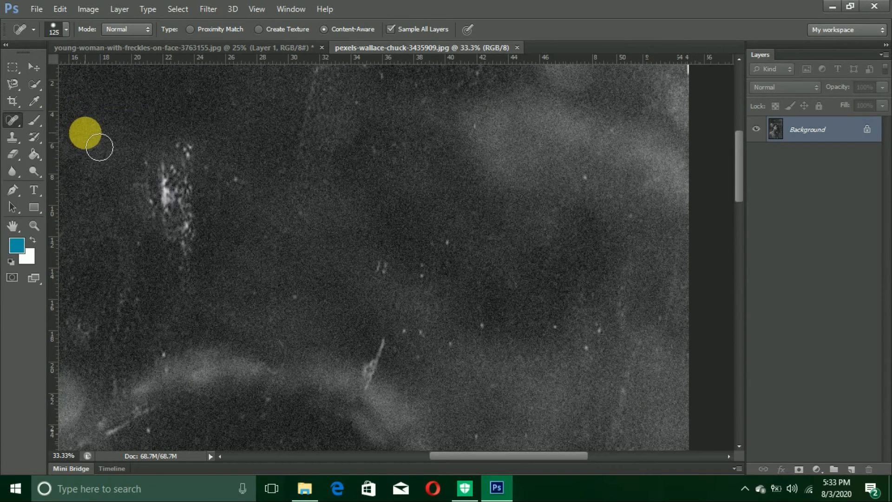
right_click(16, 121)
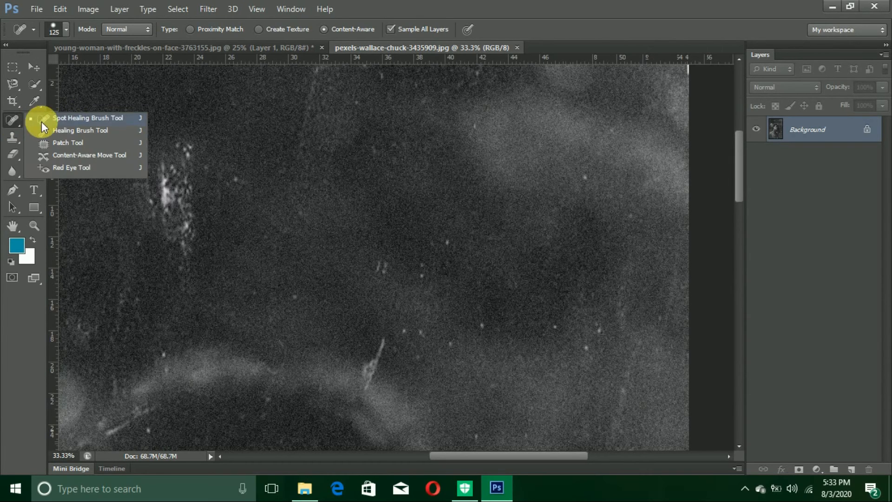
click(75, 118)
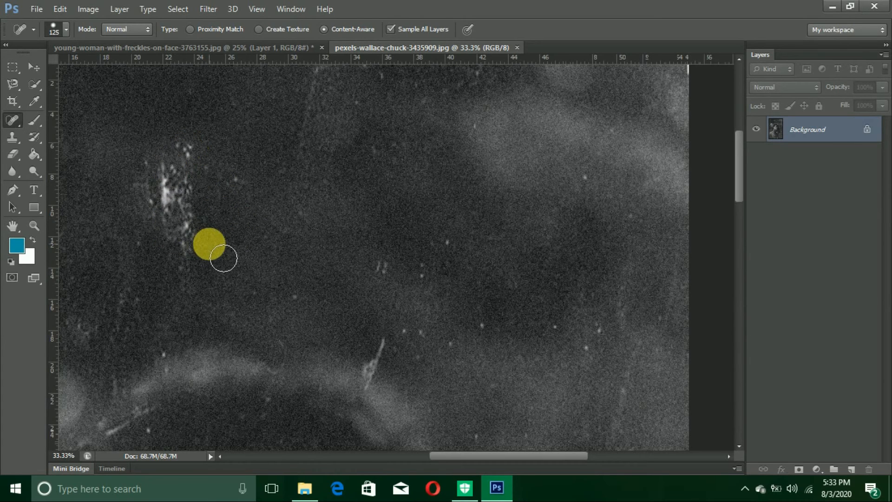
Set the healing brush size to 90 and heal the small white specks in the dark background above the diagonal scratch.
scroll(250, 247, down, 2)
scroll(420, 261, up, 3)
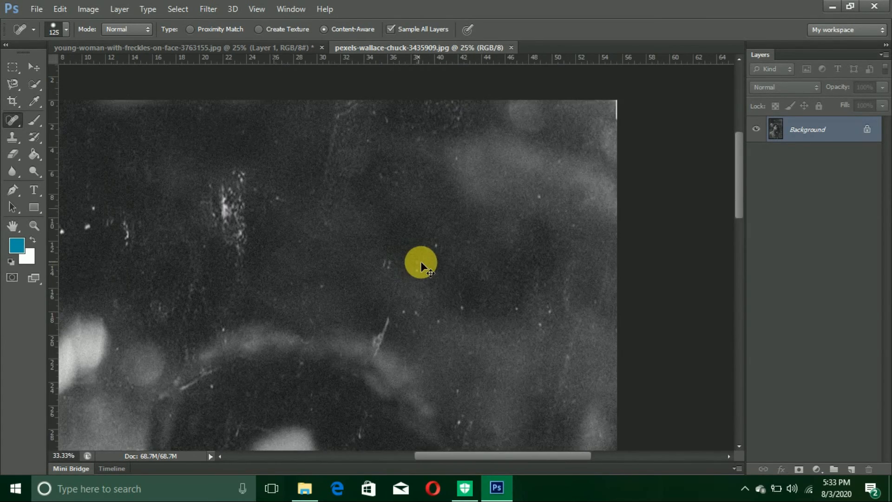
key(bracketleft)
key(bracketleft)
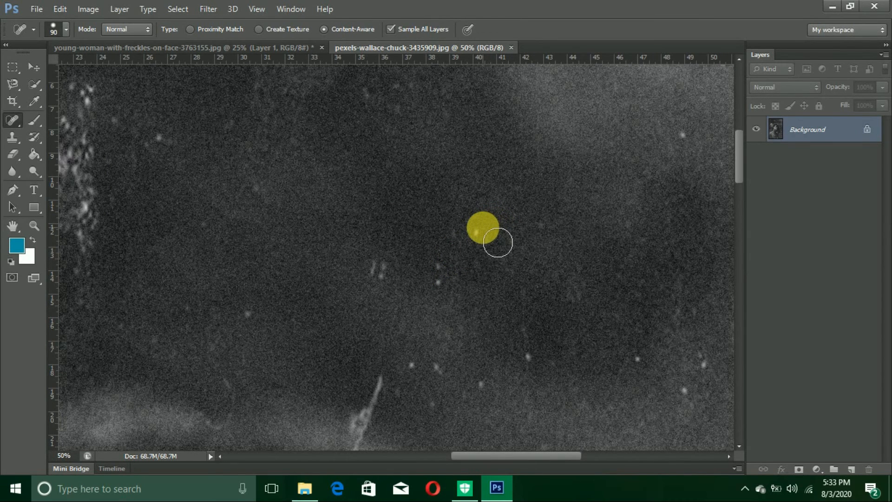
click(478, 229)
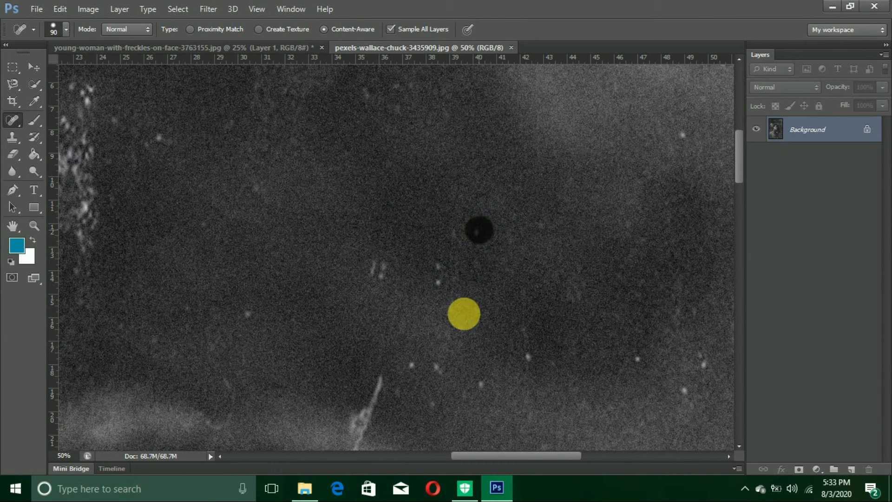
click(436, 270)
click(378, 273)
drag(532, 186, 404, 241)
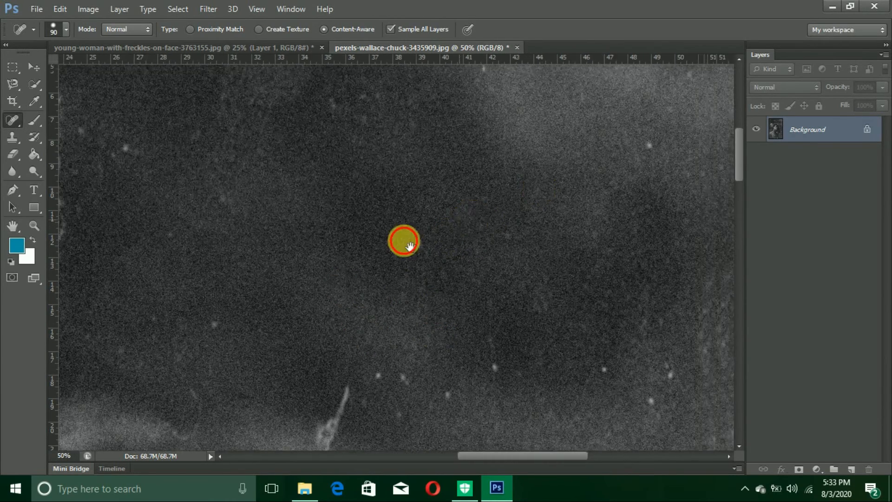
Heal the white specks in the dark background just beside the diagonal scratch at the edge of the woman's hair.
click(386, 114)
click(459, 299)
mouse_move(452, 341)
mouse_down()
mouse_move(466, 314)
mouse_move(481, 197)
mouse_up()
click(456, 246)
click(365, 257)
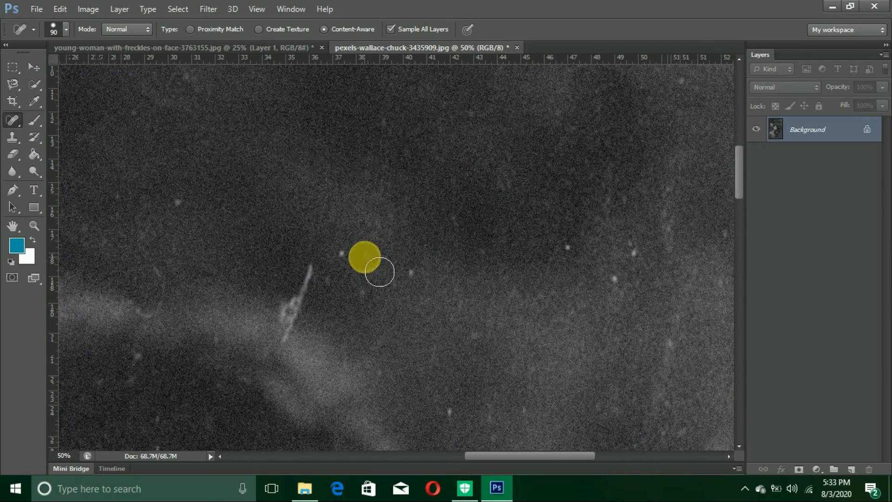
click(343, 255)
click(346, 287)
click(360, 294)
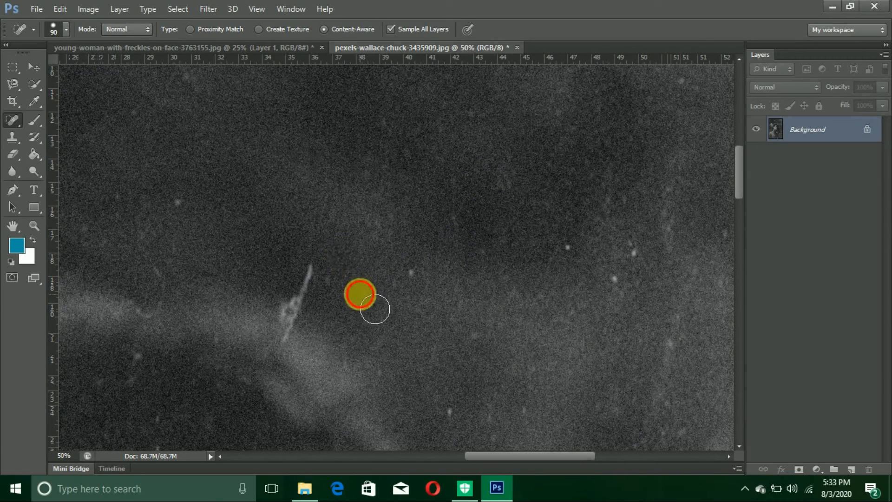
click(413, 274)
Heal the isolated bright dots in the dark background above the blurred white light, beside the large scratch patch.
mouse_move(561, 230)
mouse_down()
mouse_move(458, 225)
mouse_move(510, 130)
mouse_up()
key(ctrl+minus)
key(ctrl+minus)
drag(537, 220, 608, 187)
drag(302, 218, 448, 340)
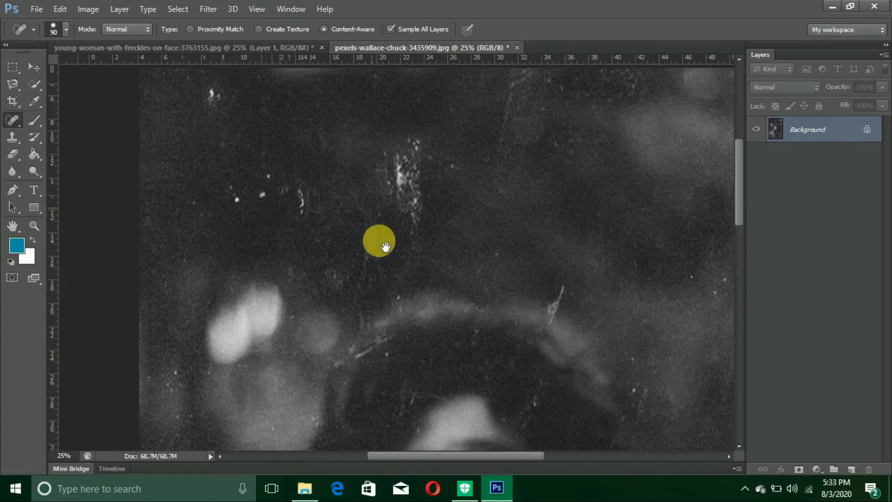
drag(374, 209, 380, 232)
click(236, 203)
mouse_move(387, 203)
mouse_down()
mouse_move(374, 215)
mouse_move(370, 148)
mouse_up()
click(250, 157)
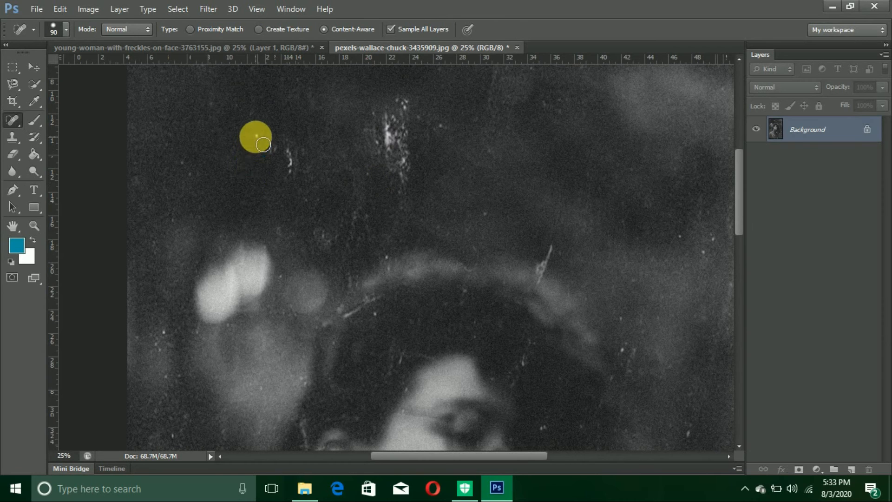
click(256, 136)
drag(338, 191, 305, 292)
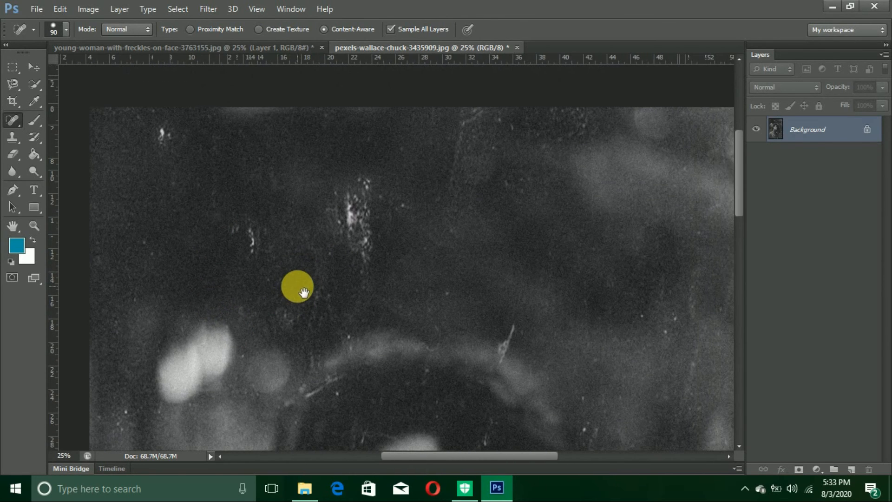
key(ctrl+minus)
key(ctrl+minus)
scroll(392, 294, down, 2)
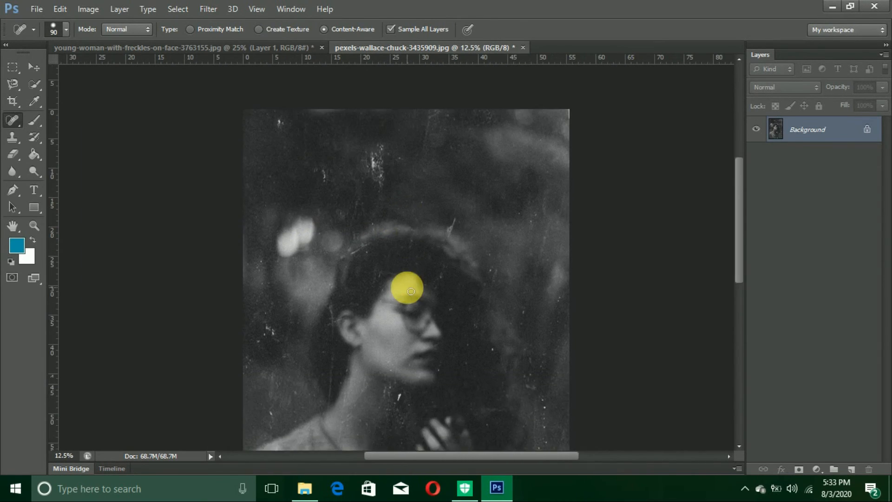
scroll(411, 291, down, 3)
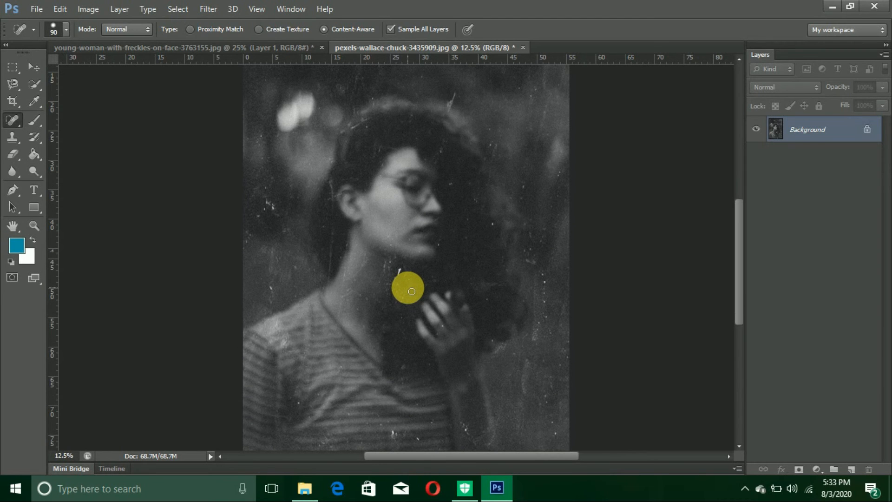
drag(442, 243, 429, 329)
drag(438, 314, 446, 341)
Open the photo of the blue Mercedes-Benz 5-door hatchback from the Downloads folder.
click(36, 9)
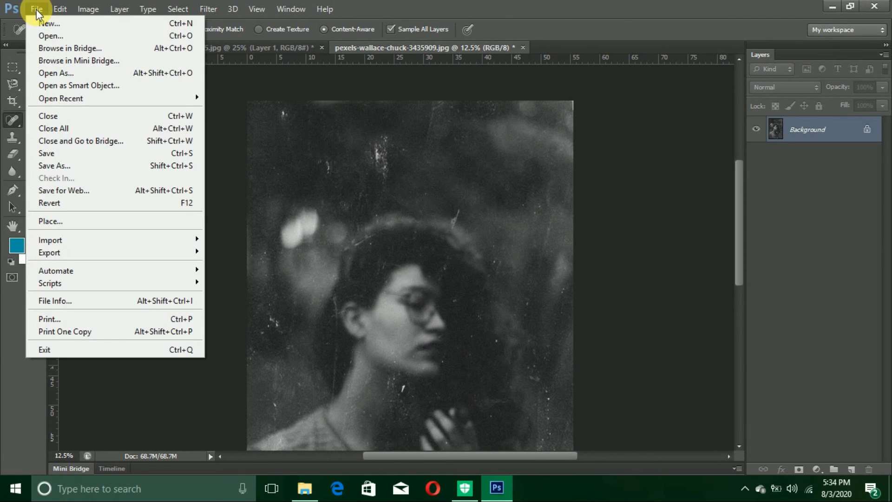
click(46, 35)
scroll(713, 244, down, 10)
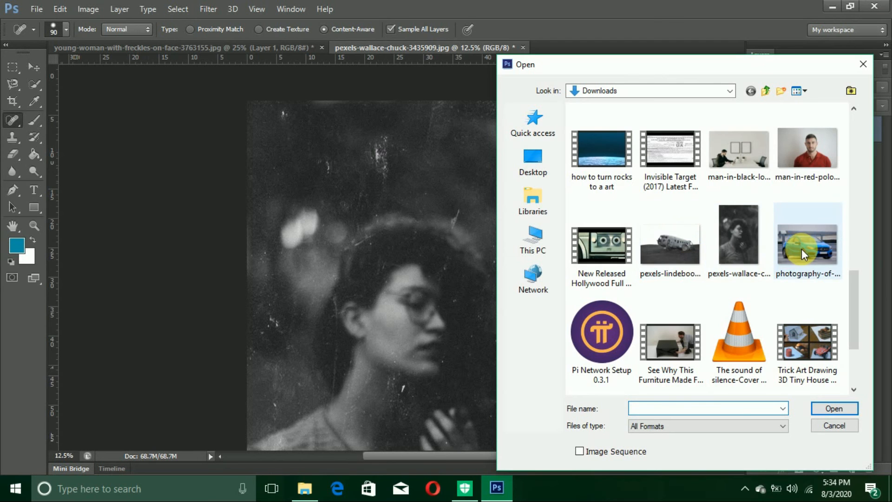
double_click(801, 249)
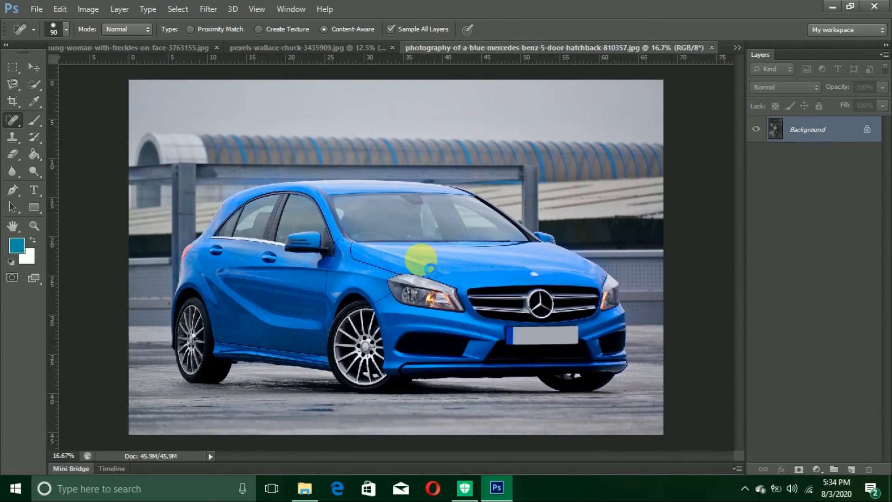
Set the healing brush size to 175, try removing the car's rear door handle with Content-Aware, and undo the healing.
scroll(346, 258, up, 2)
drag(269, 261, 559, 250)
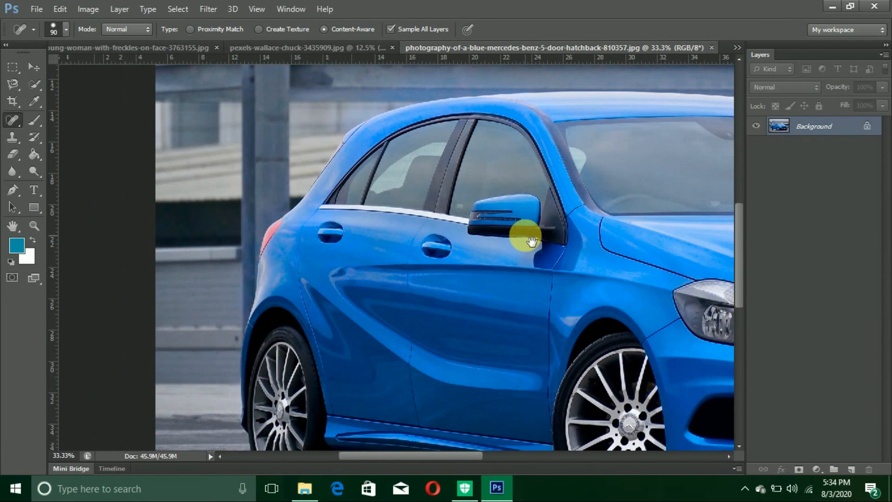
key(bracketright)
key(bracketright)
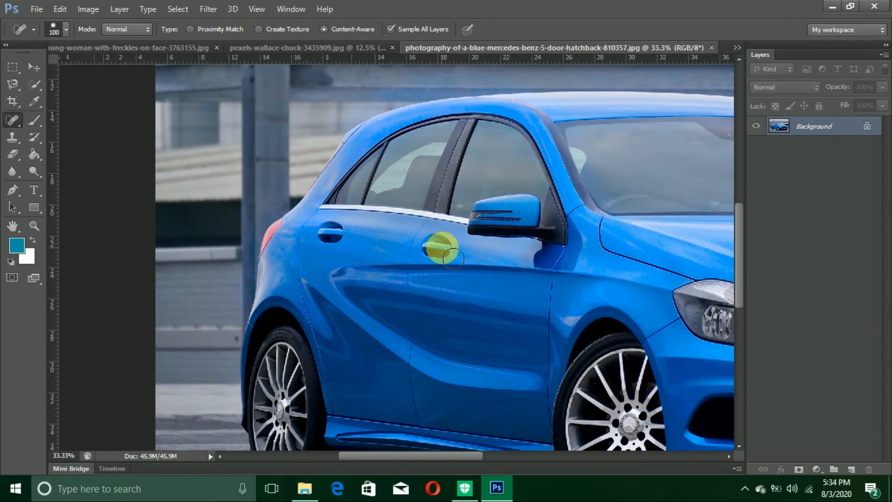
click(329, 232)
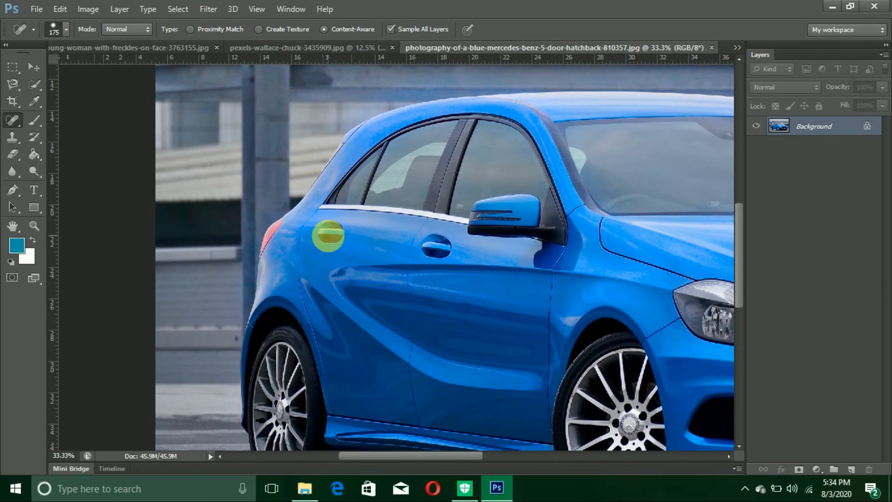
click(328, 232)
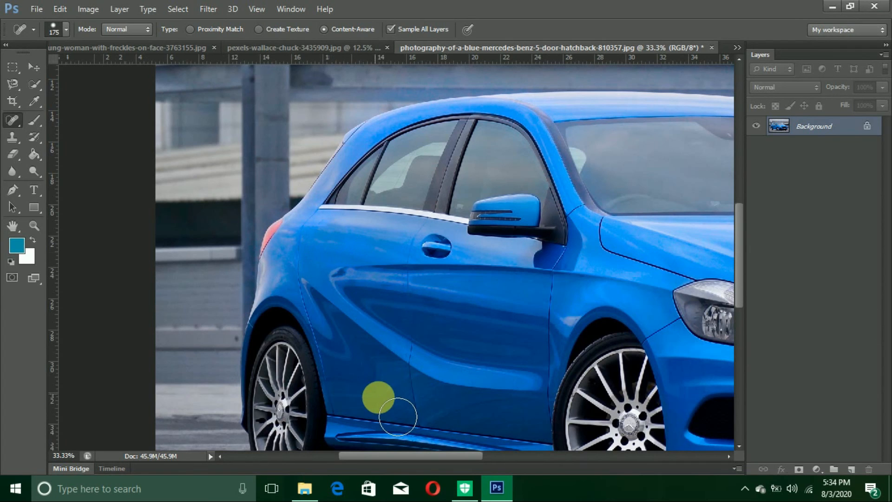
key(ctrl+z)
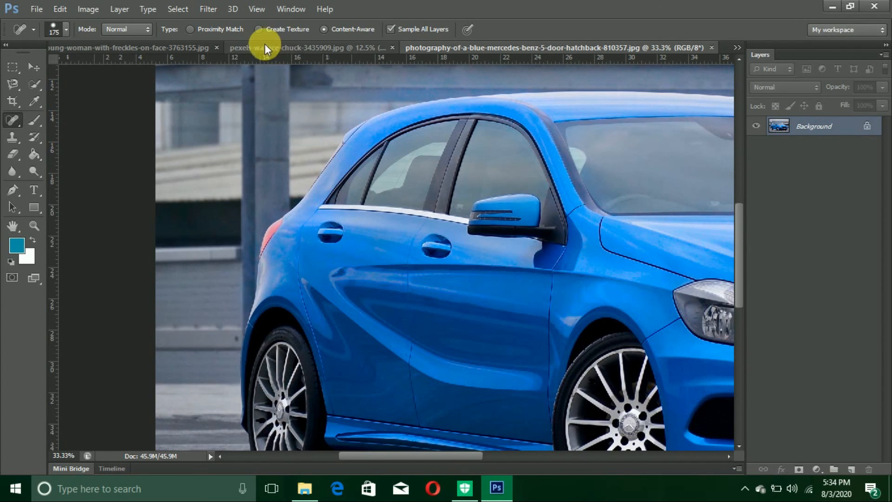
Try removing the rear door handle with the Create Texture healing type, inspect the patch up close, and undo it.
click(259, 29)
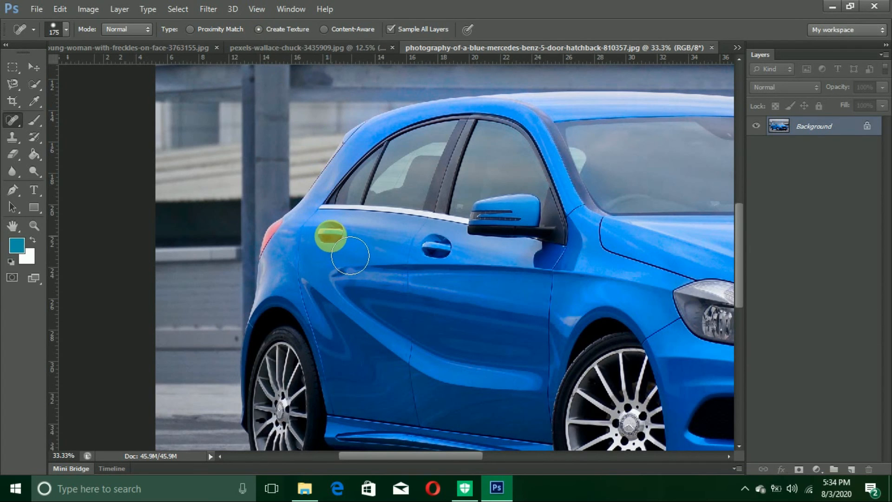
drag(331, 232, 346, 269)
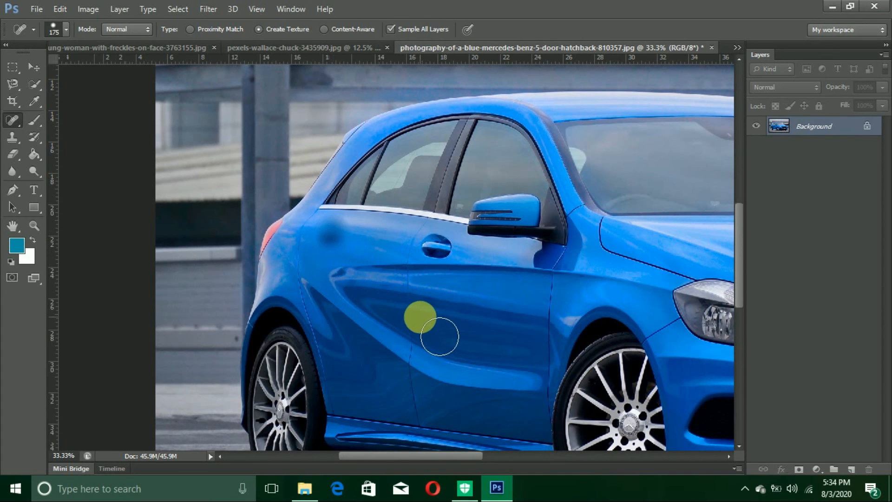
key(ctrl+plus)
key(ctrl+plus)
drag(285, 224, 341, 251)
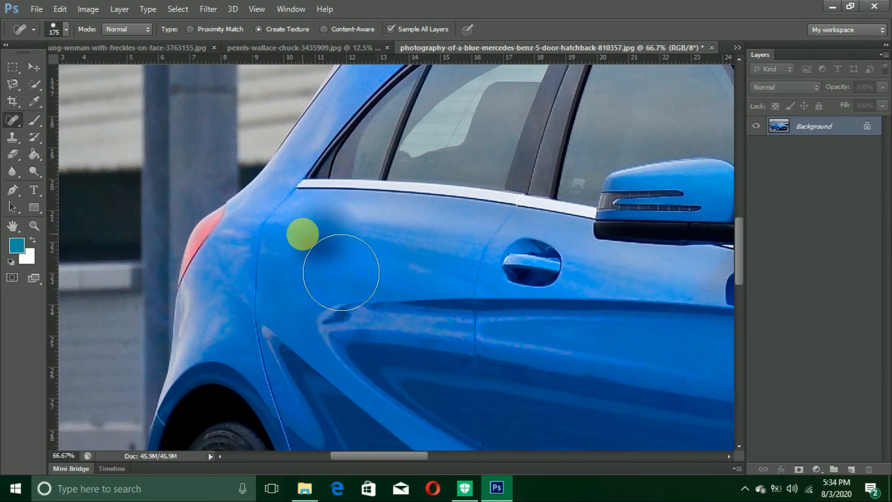
key(ctrl+z)
Switch the healing type to Proximity Match and heal over the rear door handle, undoing the first attempt and repeating it.
click(191, 28)
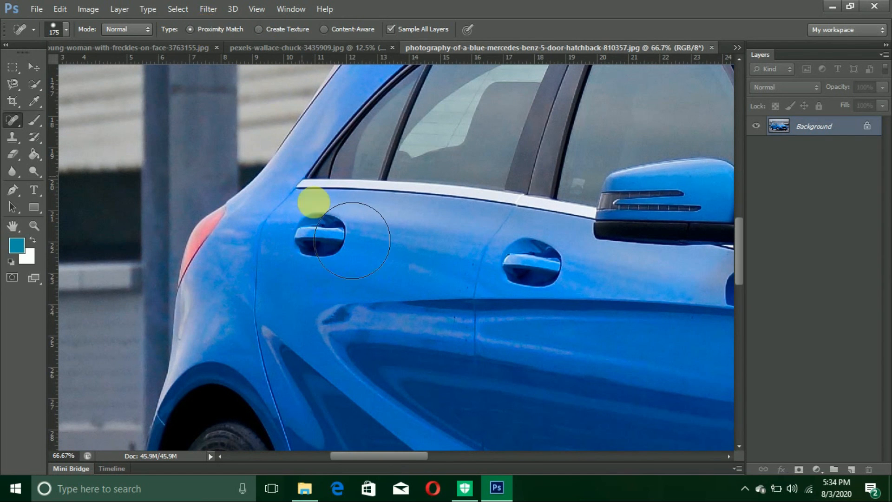
click(319, 233)
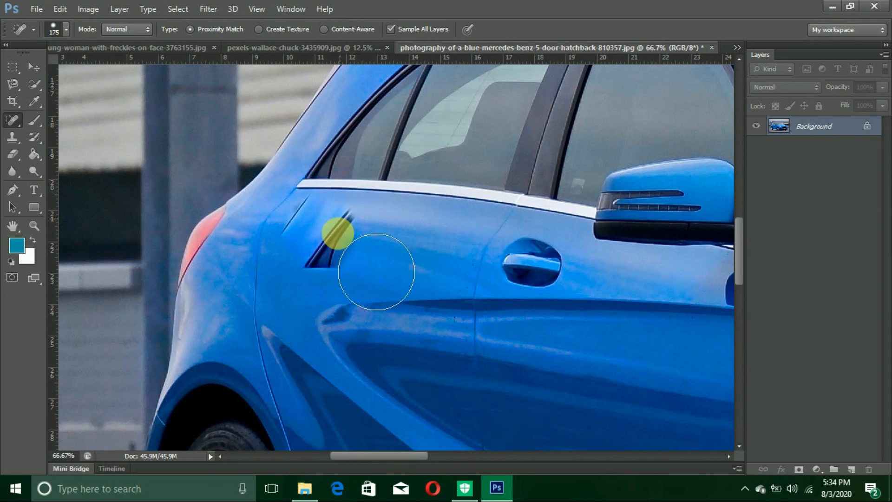
key(ctrl+z)
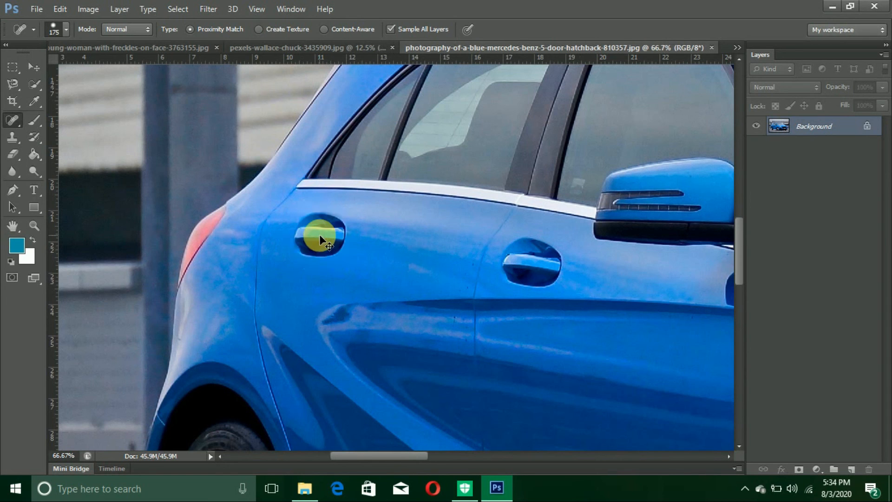
click(319, 240)
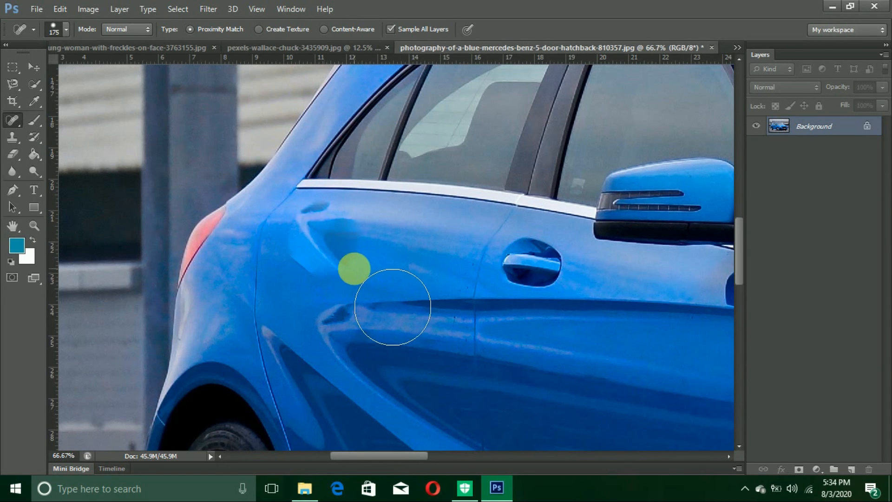
Undo the Proximity Match healing over the rear door handle and set the healing brush to size 150 with the Content-Aware type.
key(ctrl+z)
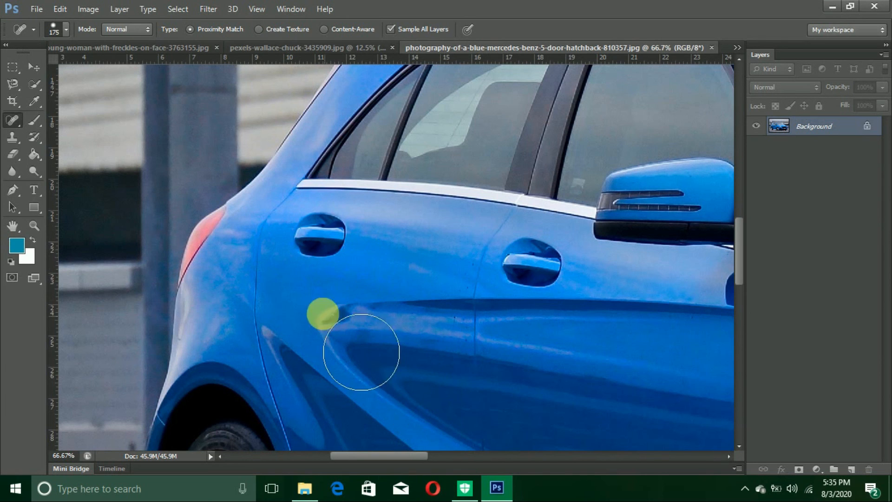
key(bracketleft)
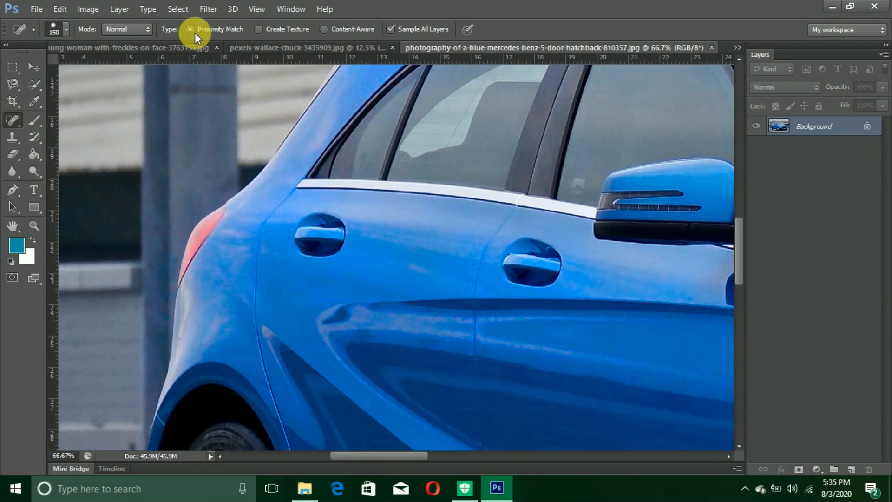
key(ctrl+minus)
key(ctrl+minus)
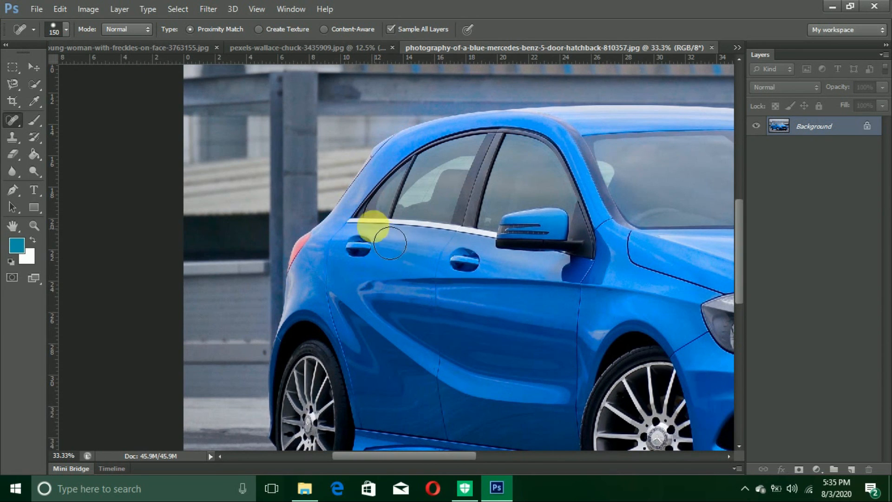
click(331, 32)
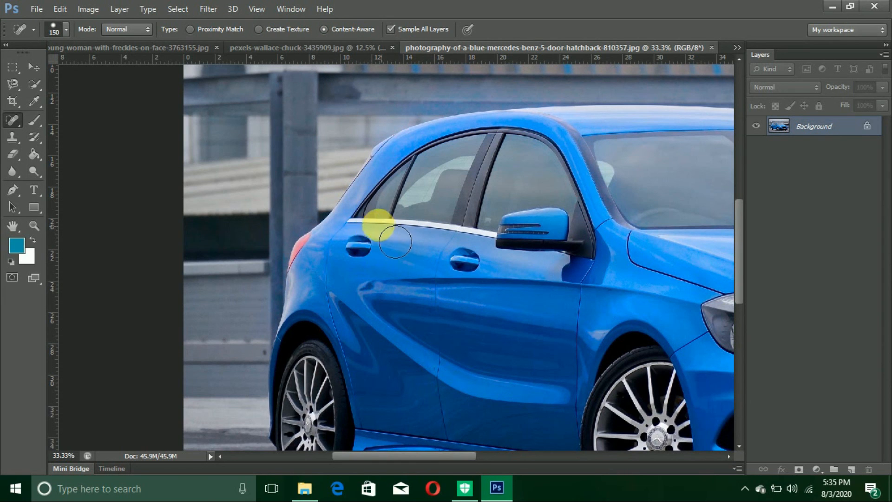
right_click(17, 116)
click(43, 118)
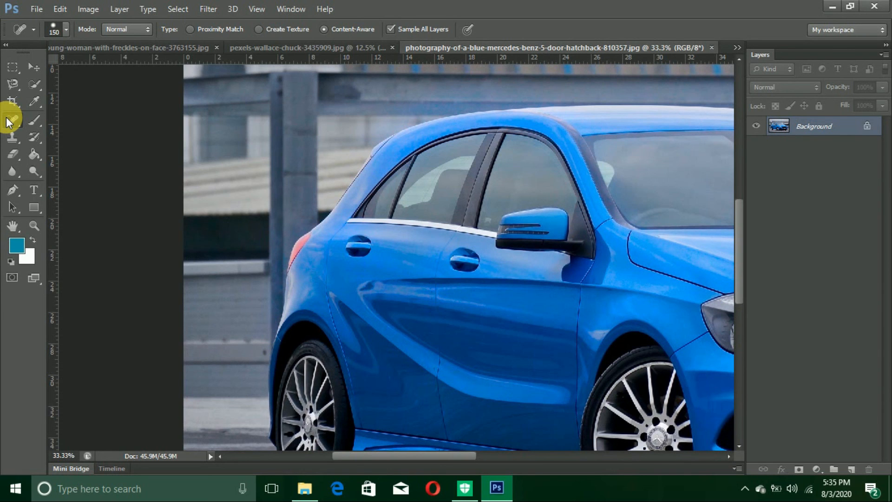
scroll(522, 144, up, 5)
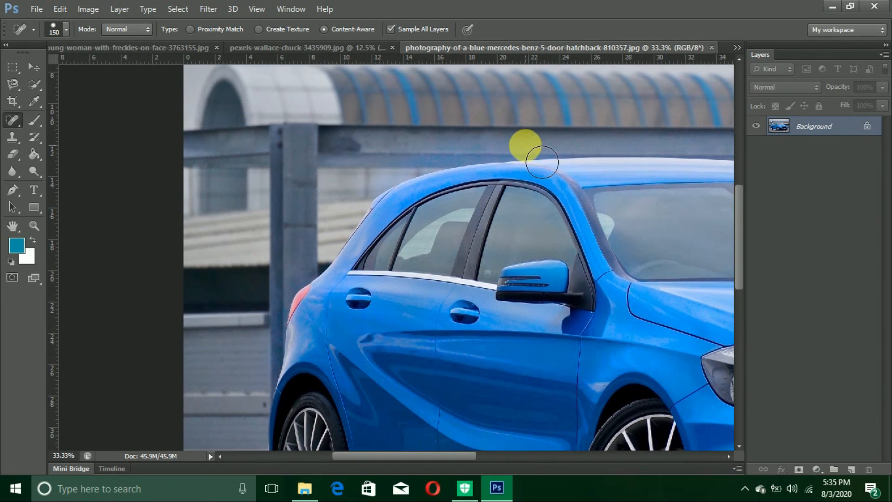
scroll(455, 186, up, 5)
scroll(470, 198, down, 2)
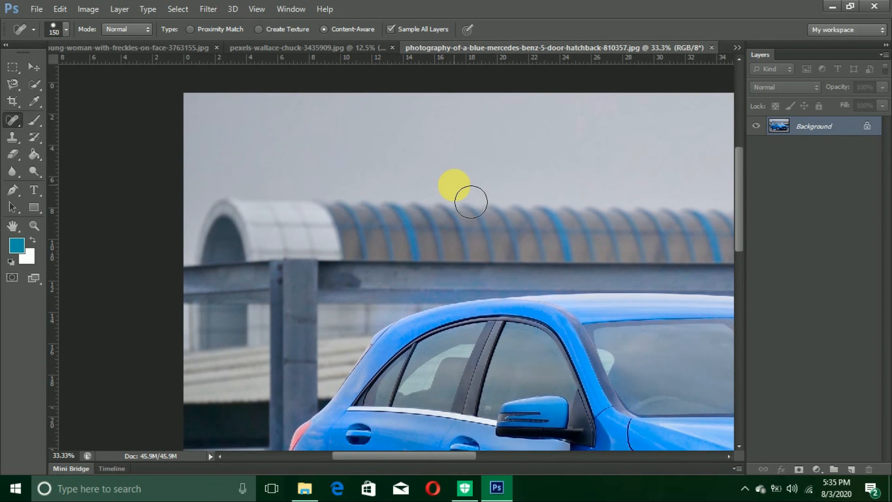